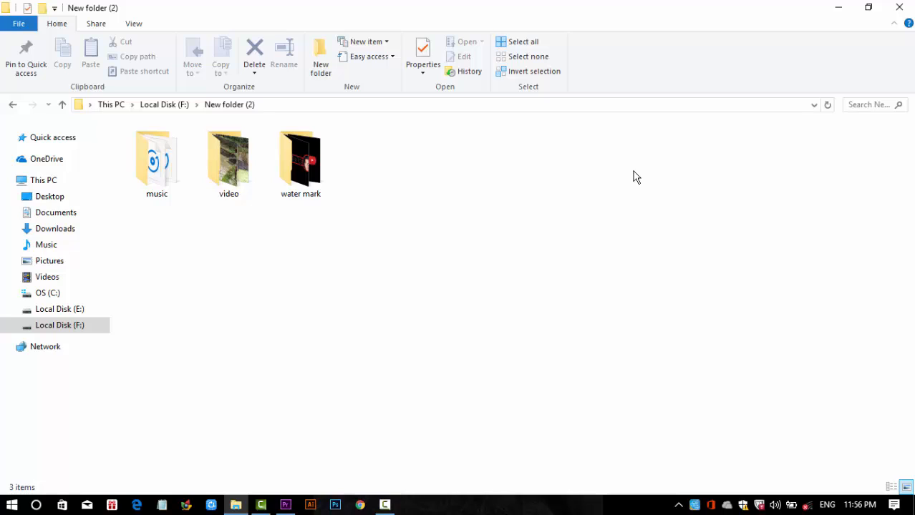
Step: Examine the contents of the music, video and water mark folders inside New folder (2)
{"action": "left_click_drag", "start_coordinate": [438, 166], "coordinate": [137, 196]}
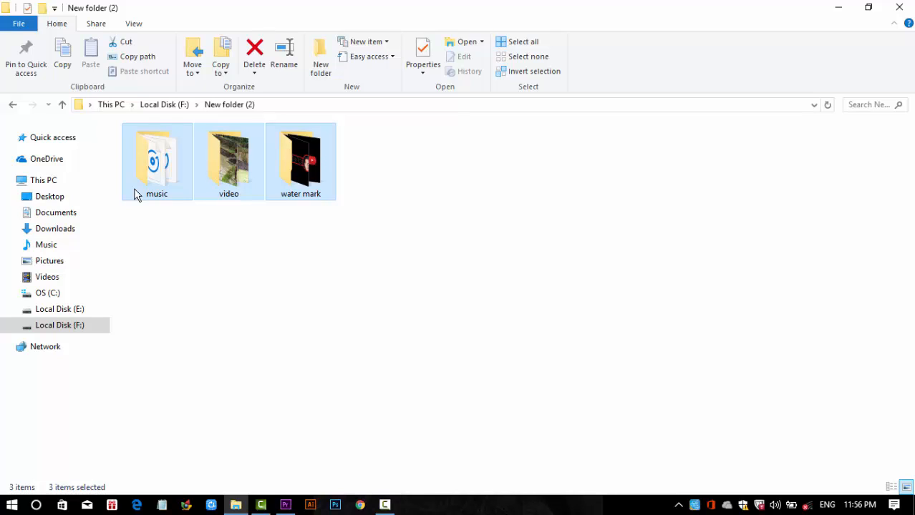
{"action": "left_click", "coordinate": [508, 262]}
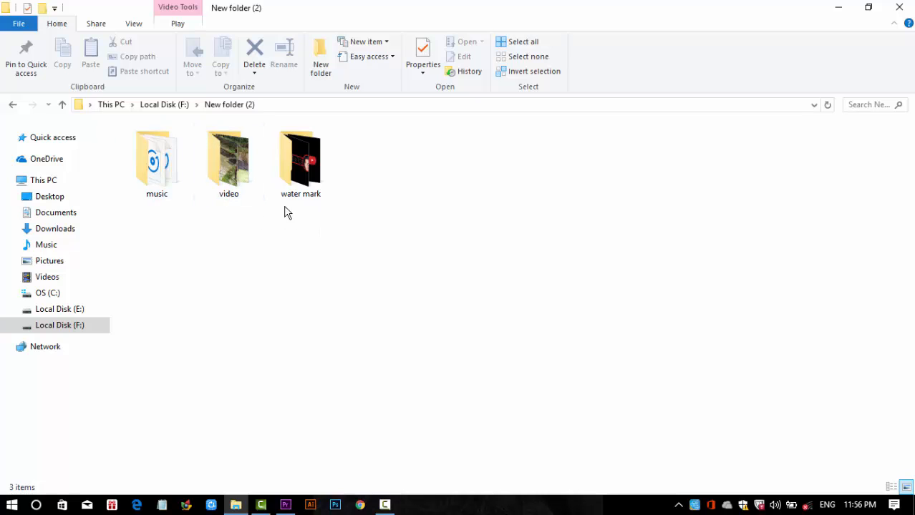
{"action": "left_click", "coordinate": [168, 177]}
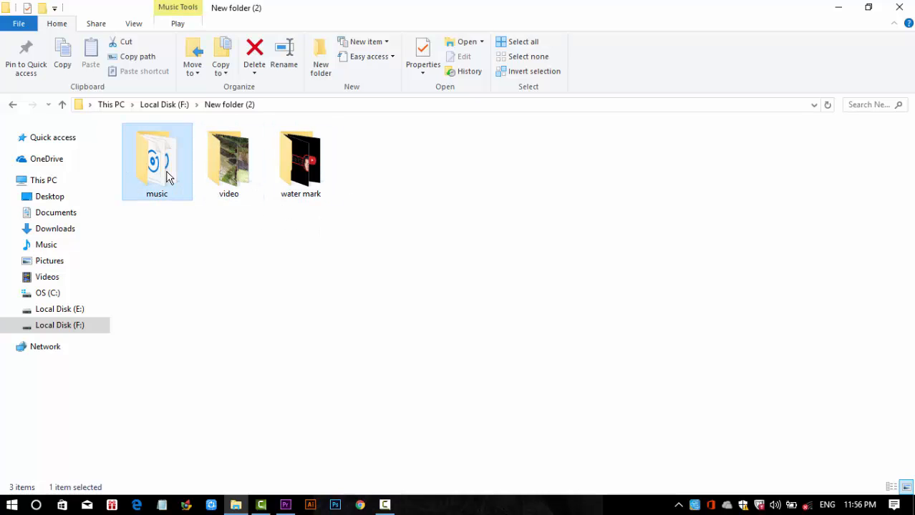
{"action": "double_click", "coordinate": [168, 177]}
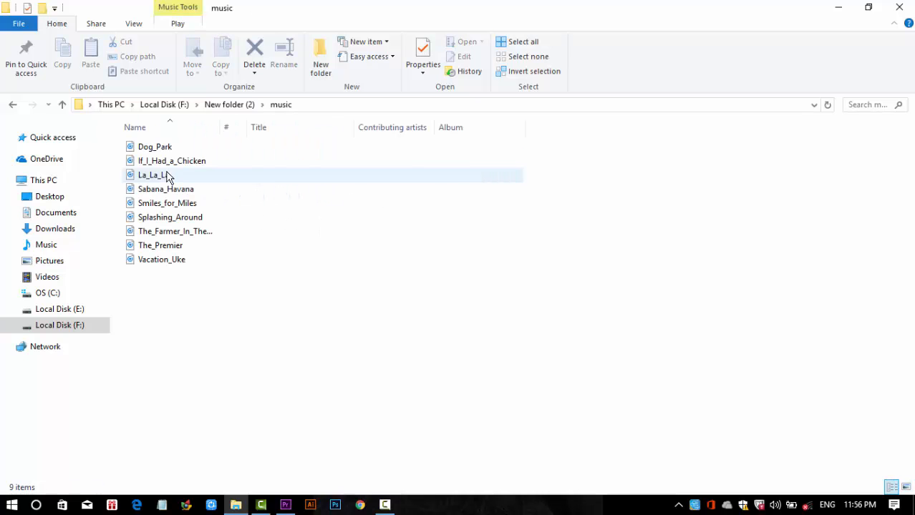
{"action": "left_click", "coordinate": [63, 105]}
{"action": "double_click", "coordinate": [227, 169]}
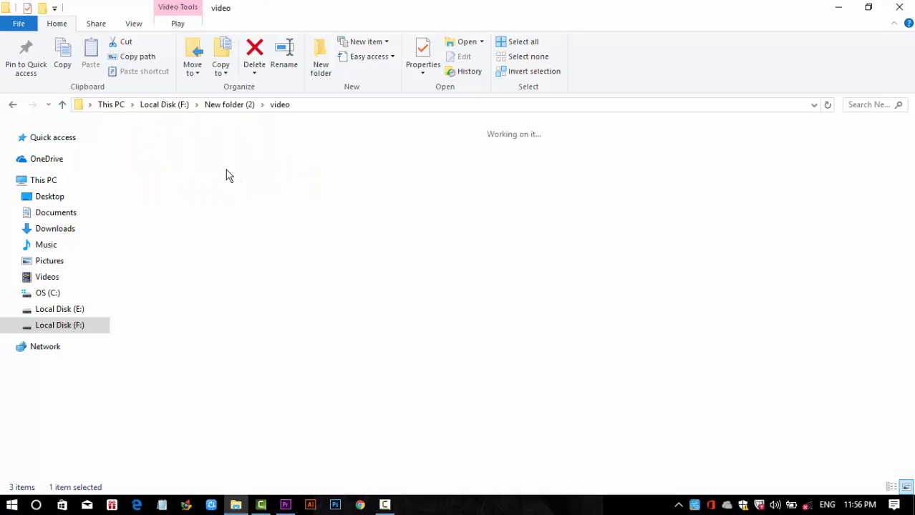
{"action": "left_click", "coordinate": [63, 105]}
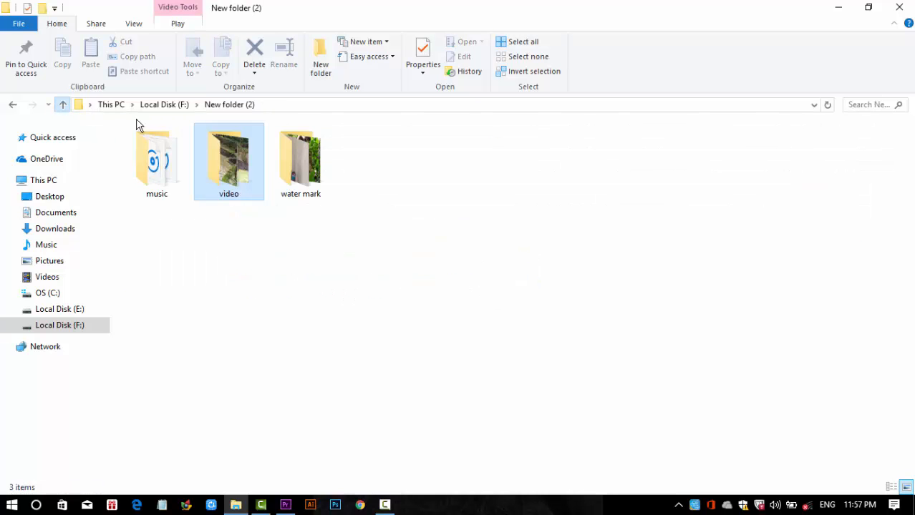
{"action": "double_click", "coordinate": [316, 190]}
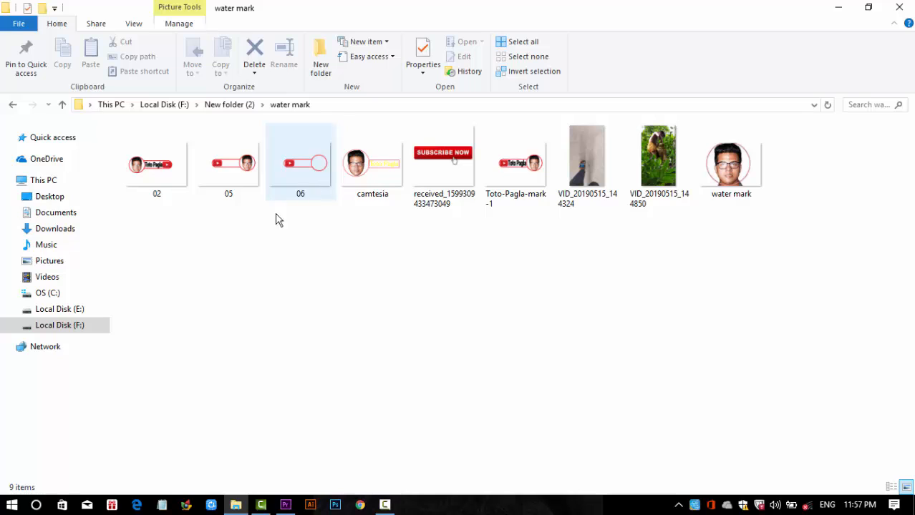
{"action": "left_click", "coordinate": [63, 105]}
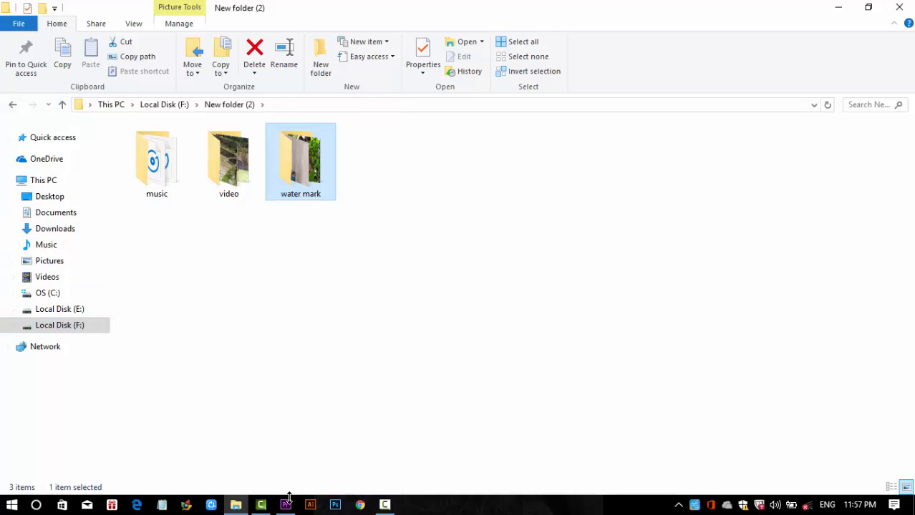
Step: Switch to Adobe Premiere Pro and create a new project named "ajhj"
{"action": "mouse_move", "coordinate": [286, 501]}
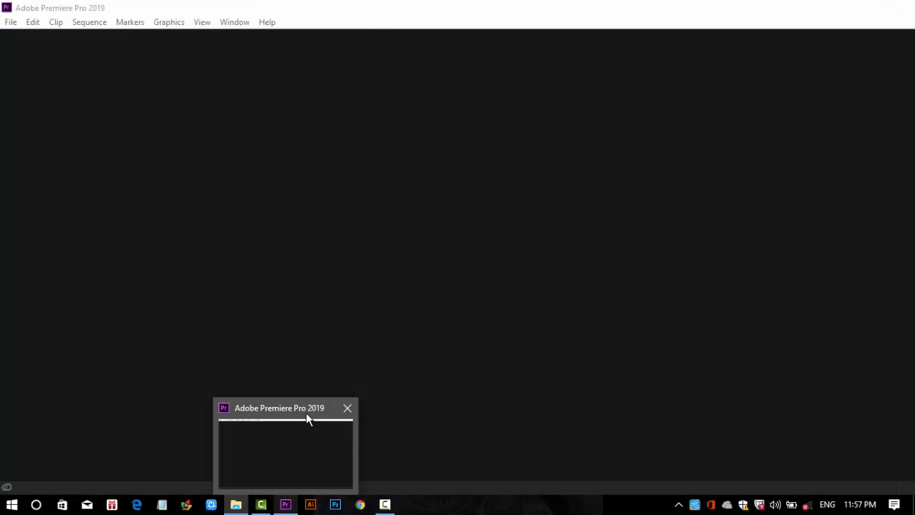
{"action": "left_click", "coordinate": [306, 416]}
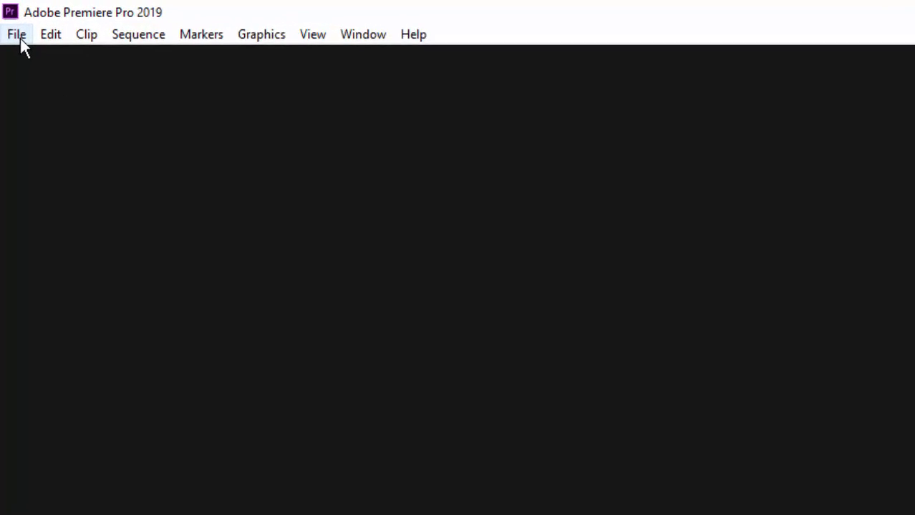
{"action": "left_click", "coordinate": [21, 39]}
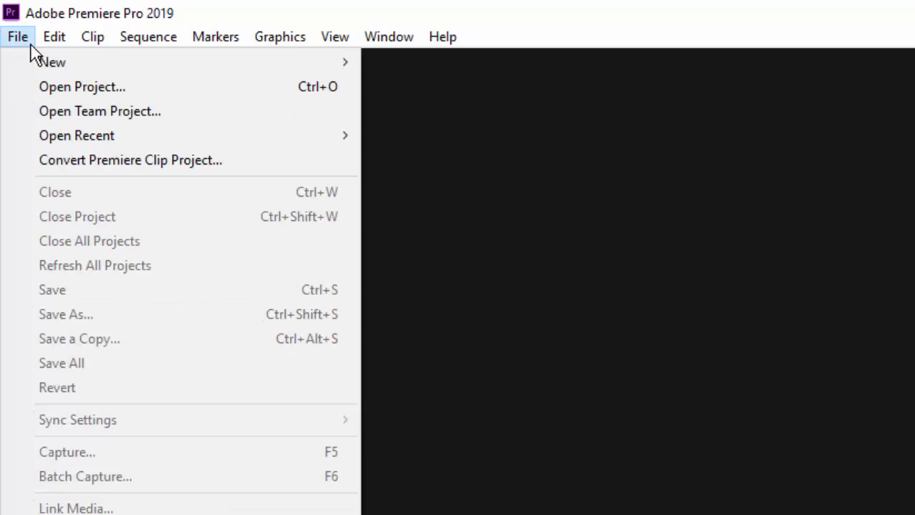
{"action": "mouse_move", "coordinate": [18, 68]}
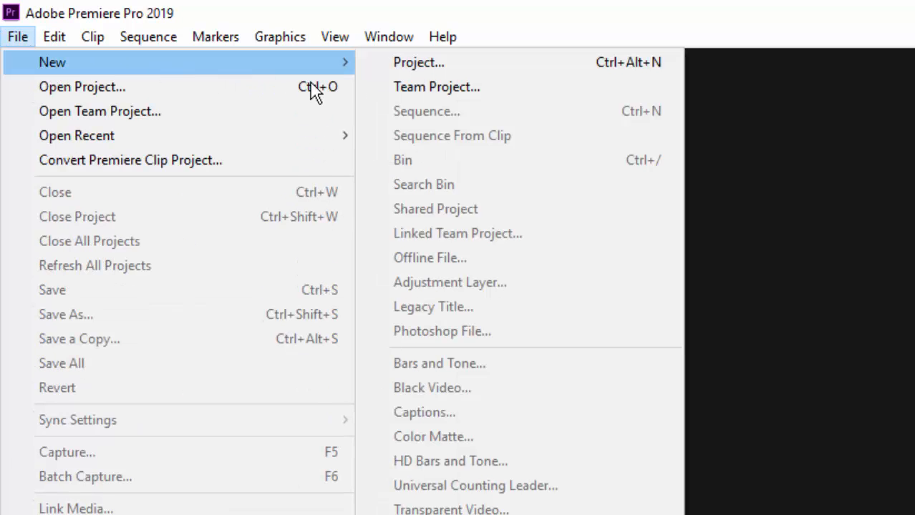
{"action": "left_click", "coordinate": [454, 64]}
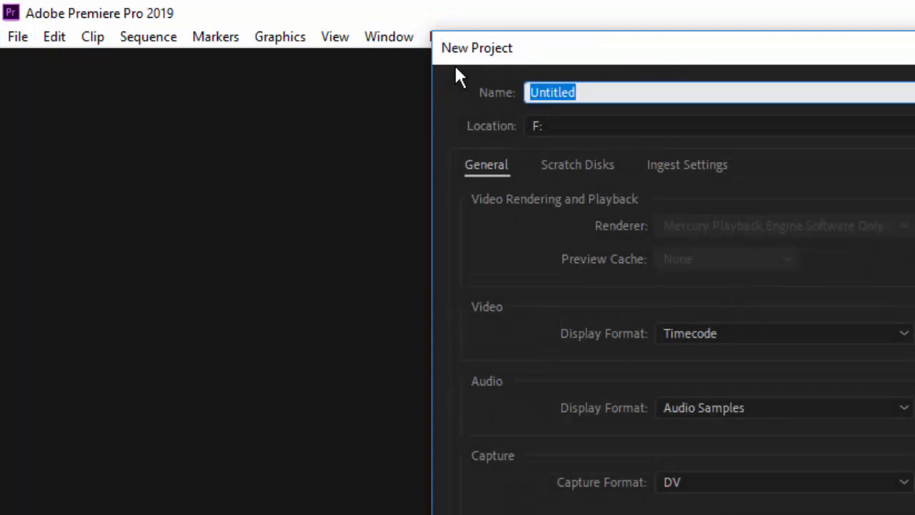
{"action": "key", "text": "BackSpace"}
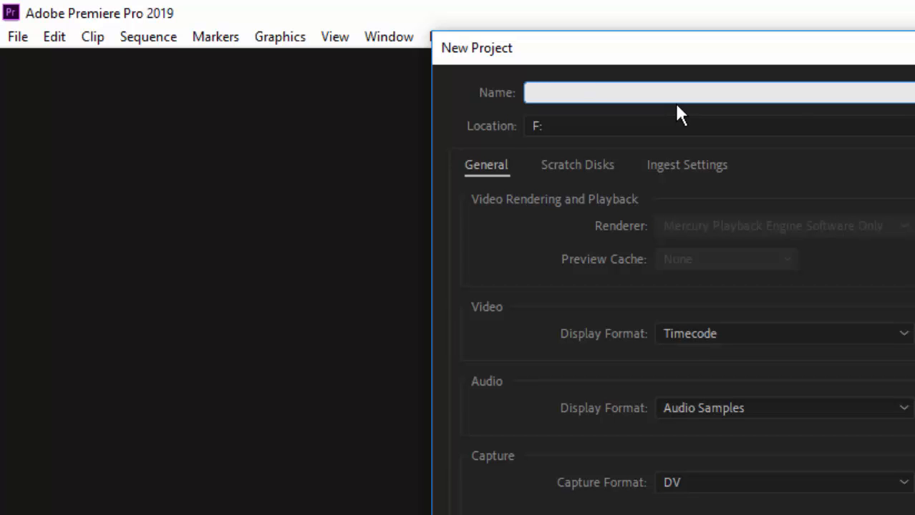
{"action": "type", "text": "ajhj"}
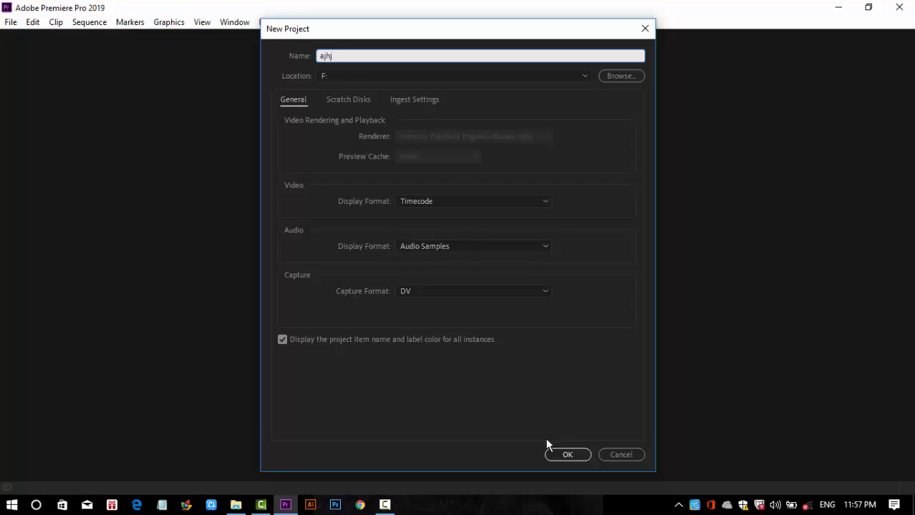
{"action": "left_click", "coordinate": [559, 455]}
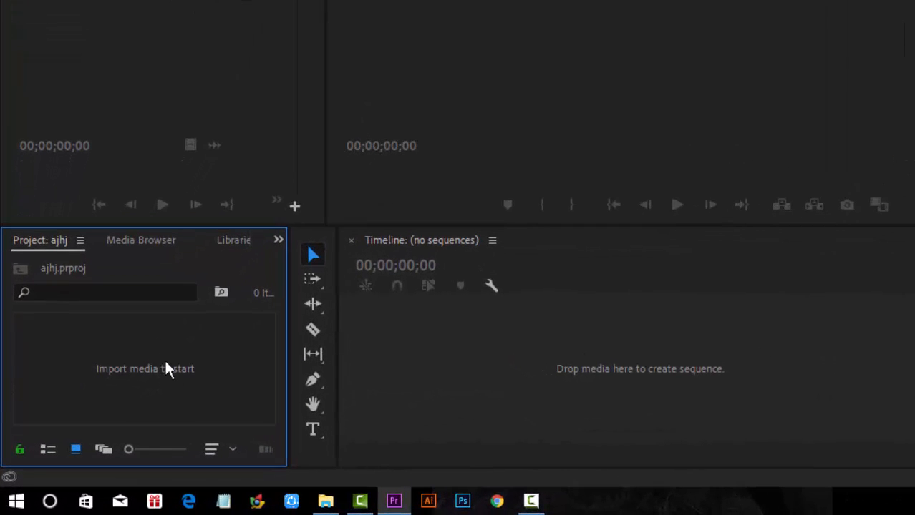
Step: Import the video clips 16, 17 and 19 into the project
{"action": "key", "text": "ctrl+i"}
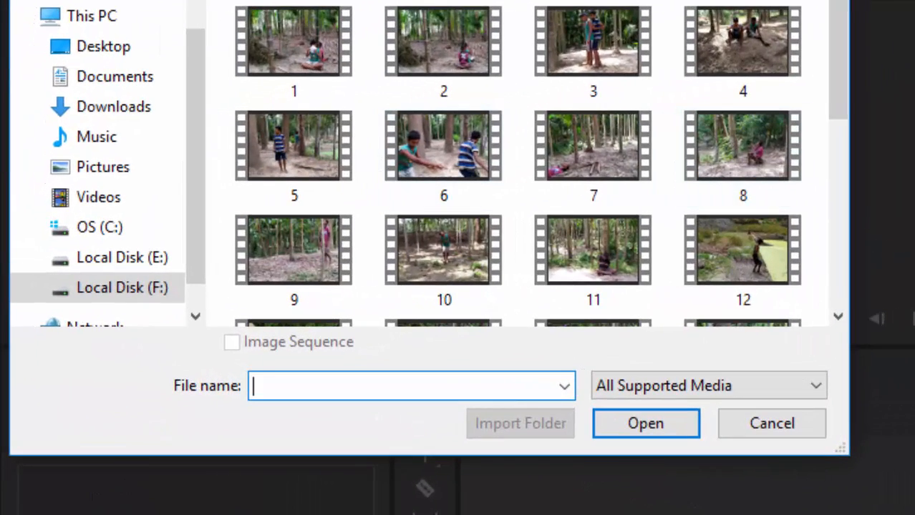
{"action": "left_click_drag", "start_coordinate": [831, 58], "coordinate": [766, 29]}
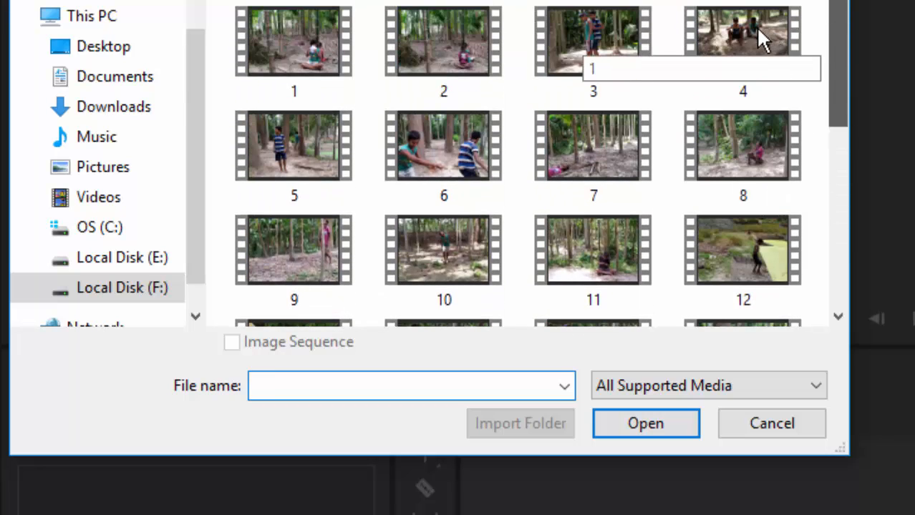
{"action": "scroll", "coordinate": [771, 96], "scroll_direction": "down", "scroll_amount": 5}
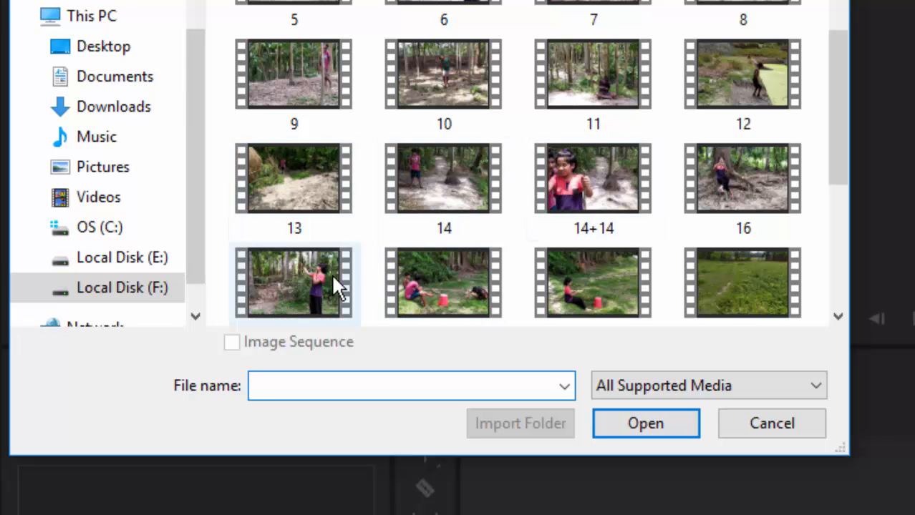
{"action": "left_click", "coordinate": [310, 283]}
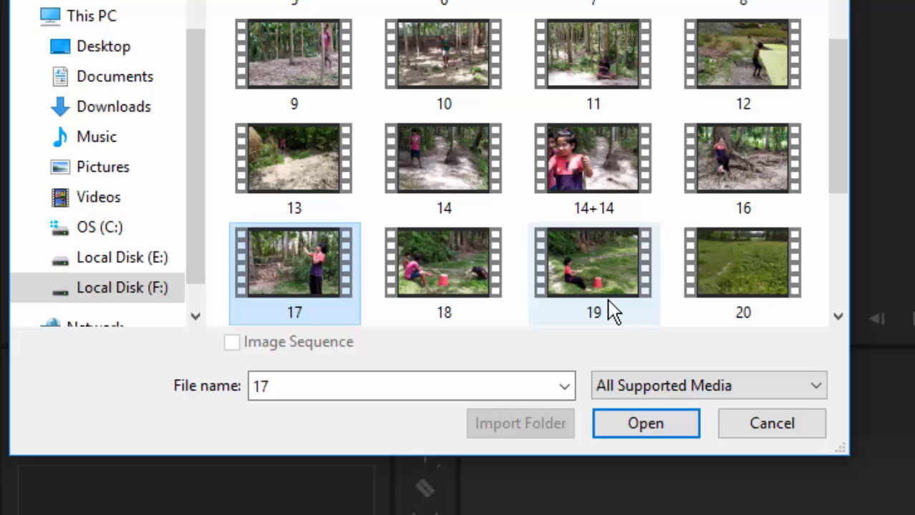
{"action": "mouse_move", "coordinate": [614, 312]}
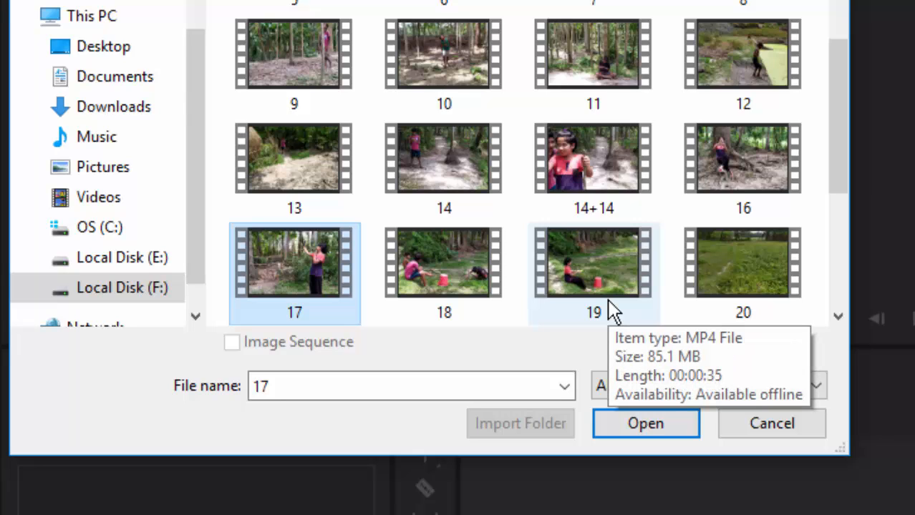
{"action": "left_click", "coordinate": [605, 283], "text": "ctrl"}
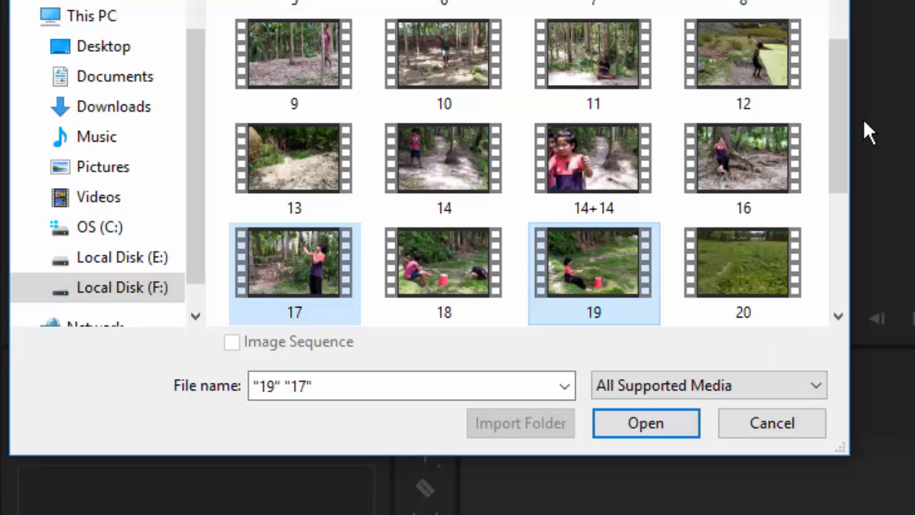
{"action": "left_click", "coordinate": [743, 168], "text": "ctrl"}
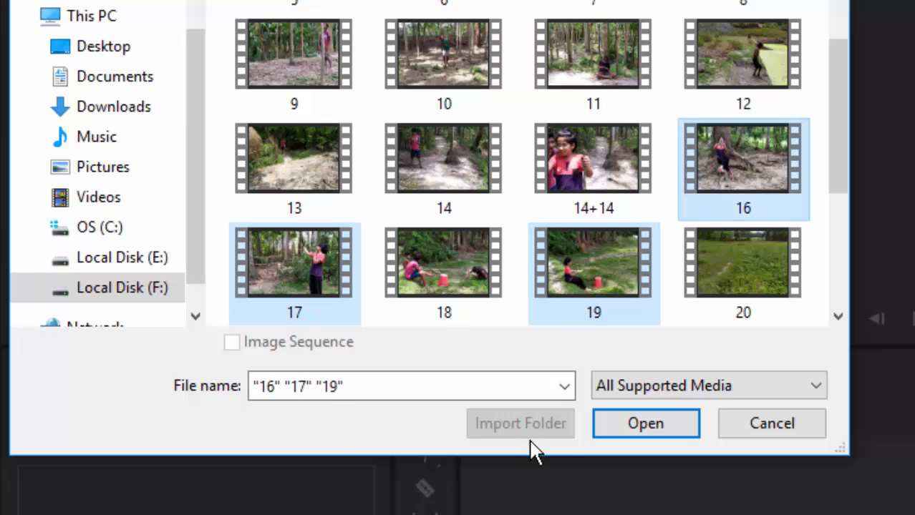
{"action": "left_click", "coordinate": [665, 428]}
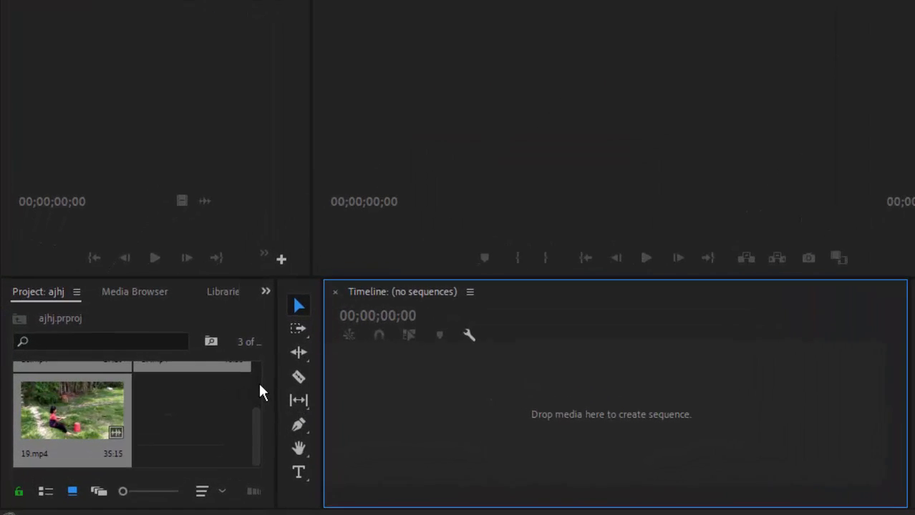
Step: Create a sequence by placing the three imported clips on the empty timeline
{"action": "left_click_drag", "start_coordinate": [257, 423], "coordinate": [260, 348]}
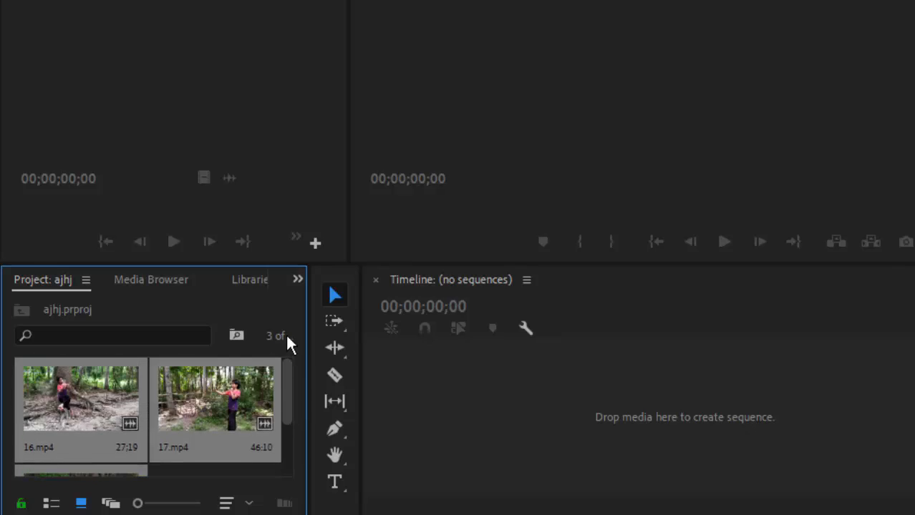
{"action": "scroll", "coordinate": [276, 444], "scroll_direction": "down", "scroll_amount": 3}
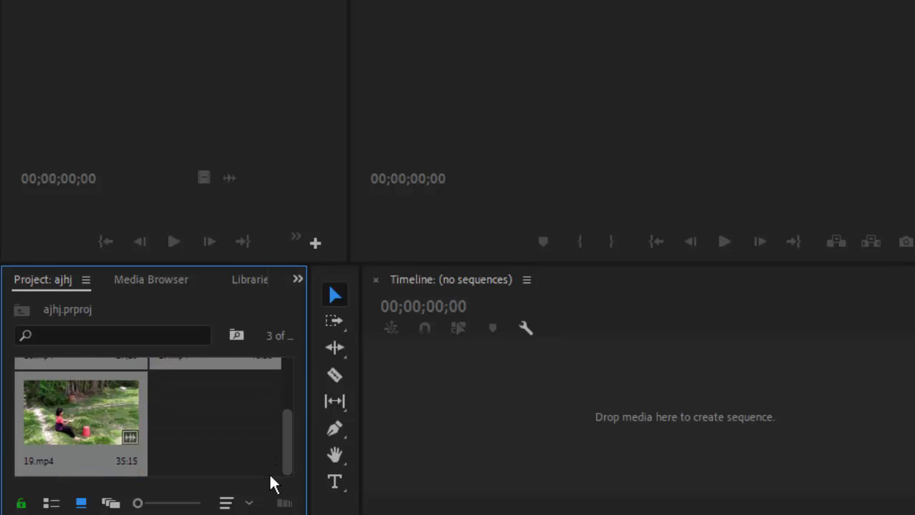
{"action": "scroll", "coordinate": [267, 401], "scroll_direction": "up", "scroll_amount": 3}
{"action": "scroll", "coordinate": [265, 372], "scroll_direction": "up", "scroll_amount": 1}
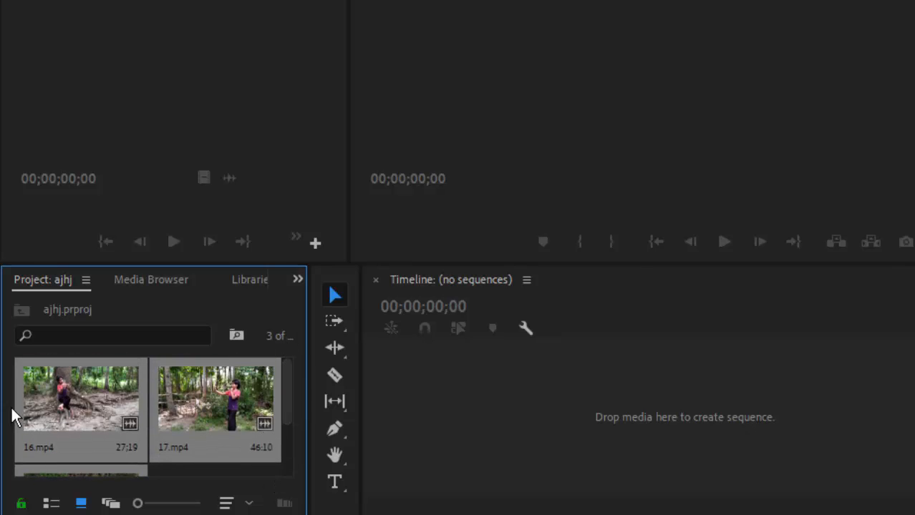
{"action": "left_click_drag", "start_coordinate": [94, 392], "coordinate": [368, 448]}
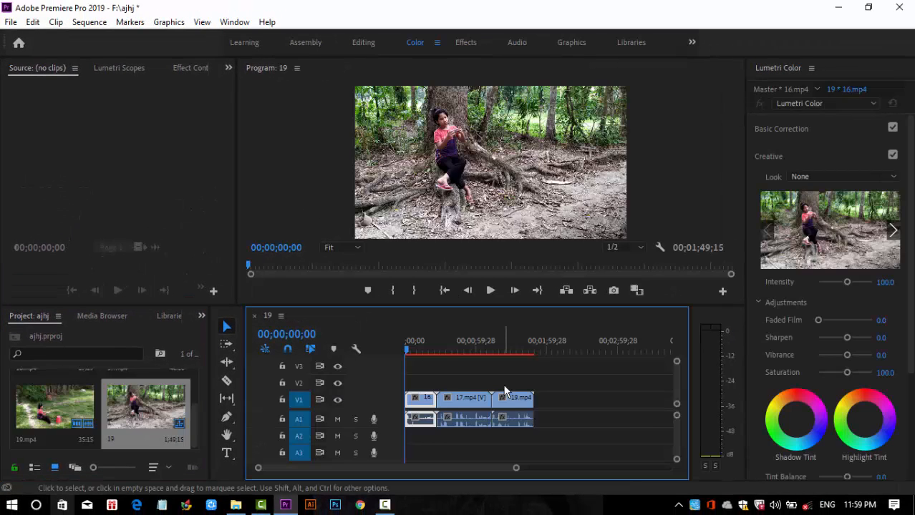
Step: Split the 16.mp4 clip at 00;00;05;02 with the Razor tool, and return to the Selection tool
{"action": "left_click_drag", "start_coordinate": [484, 351], "coordinate": [504, 400]}
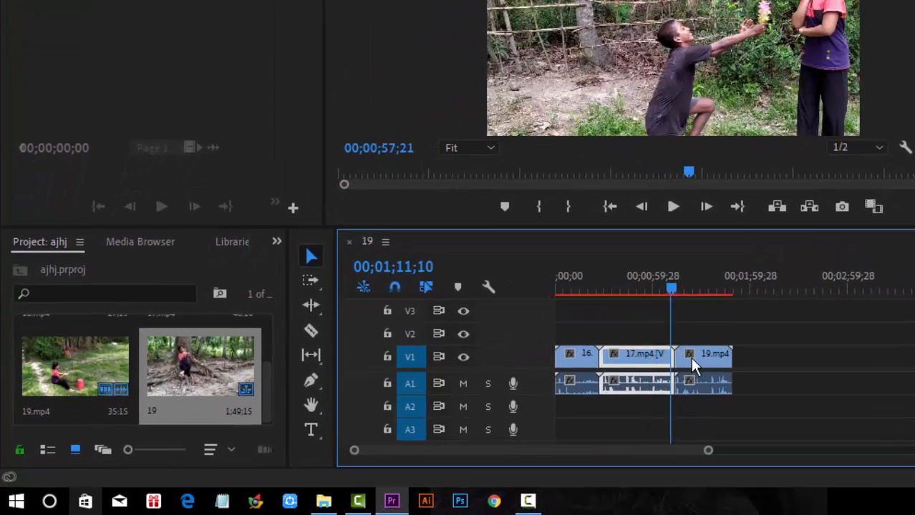
{"action": "left_click_drag", "start_coordinate": [690, 357], "coordinate": [522, 380]}
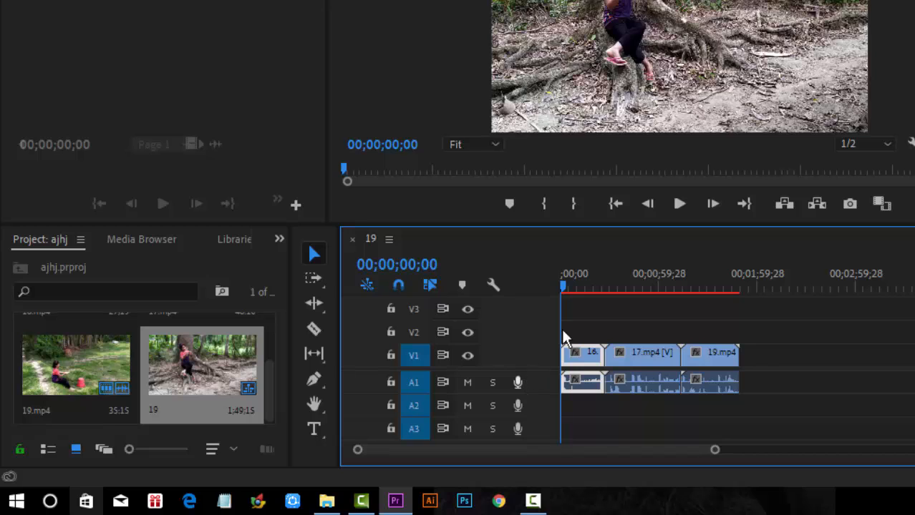
{"action": "left_click_drag", "start_coordinate": [562, 287], "coordinate": [568, 286]}
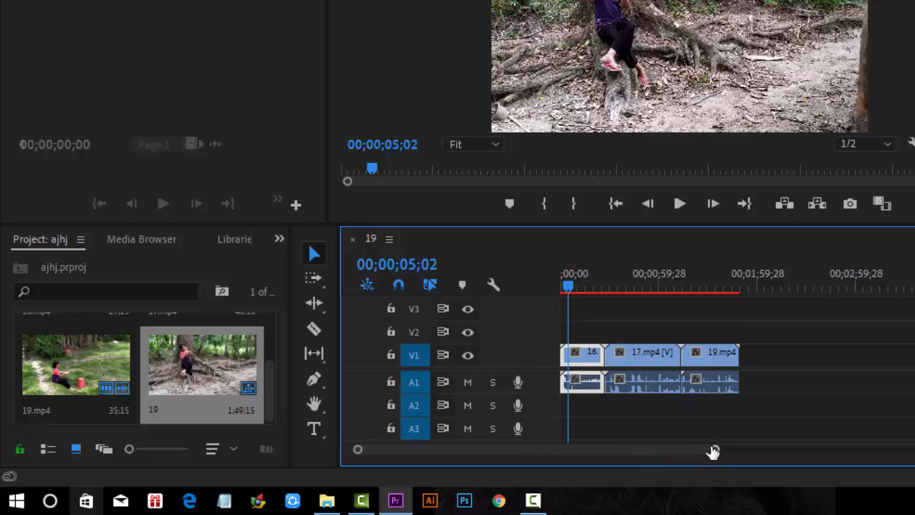
{"action": "left_click_drag", "start_coordinate": [714, 450], "coordinate": [793, 450]}
{"action": "left_click_drag", "start_coordinate": [862, 442], "coordinate": [566, 458]}
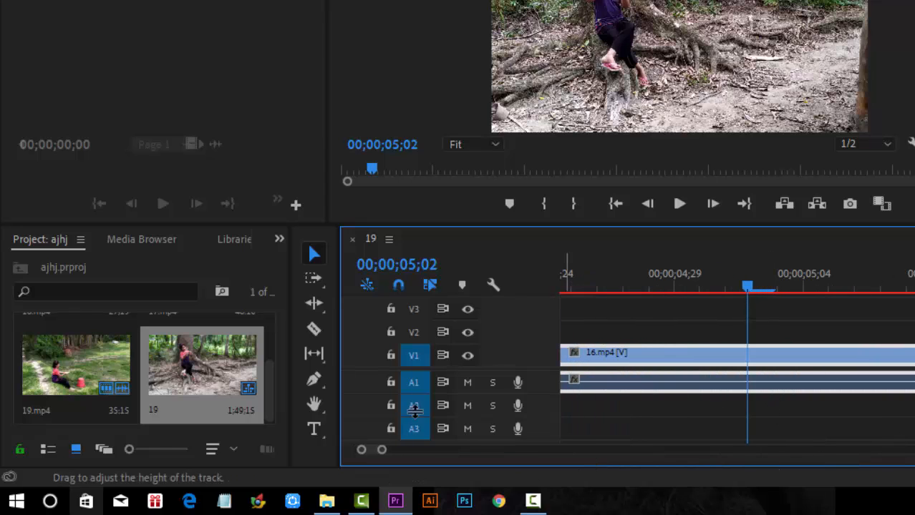
{"action": "left_click", "coordinate": [316, 331]}
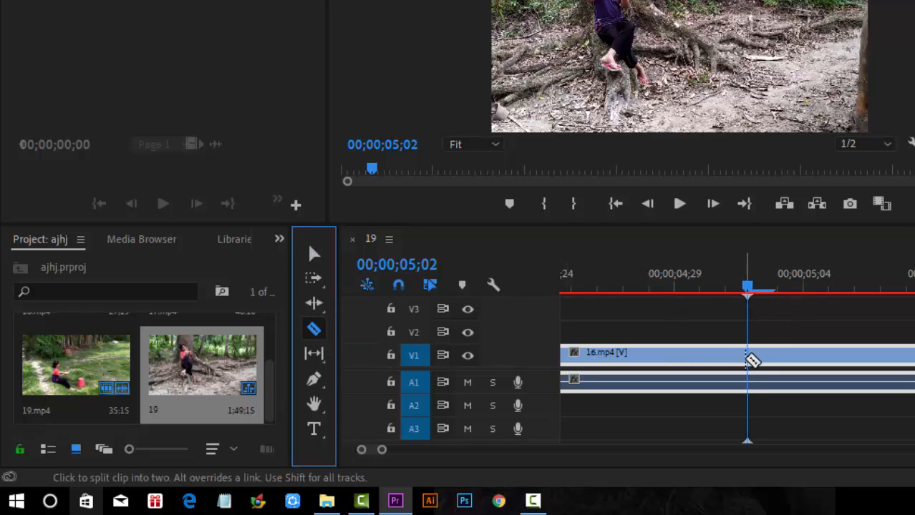
{"action": "left_click", "coordinate": [749, 354]}
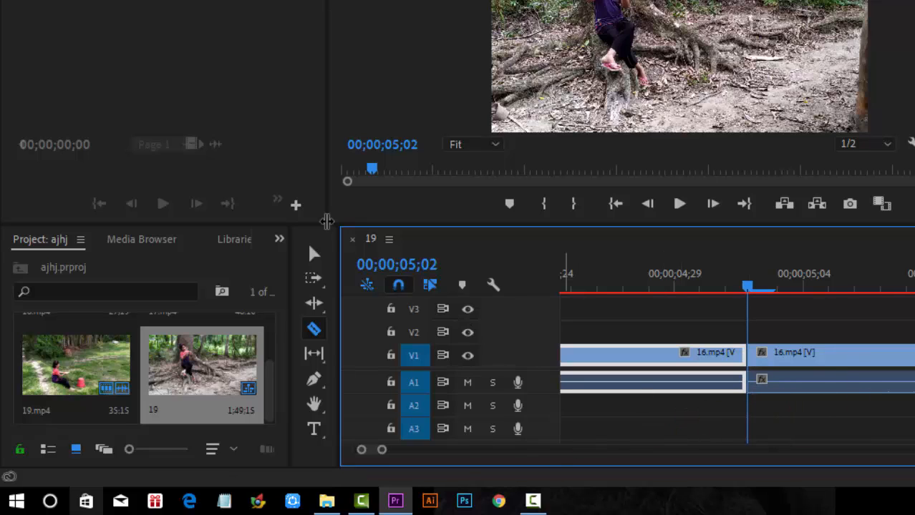
{"action": "left_click", "coordinate": [314, 254]}
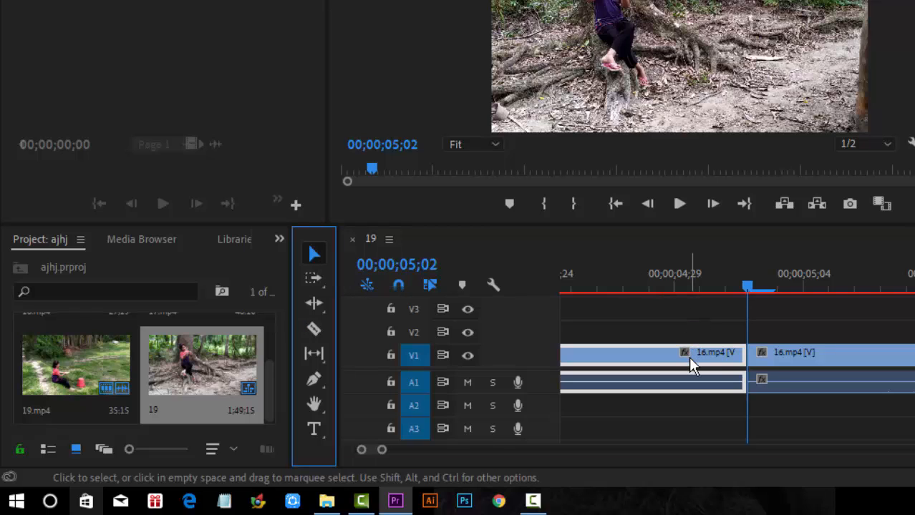
Step: Delete the part of the 16.mp4 clip before the cut at 00;00;05;02
{"action": "left_click", "coordinate": [868, 356]}
{"action": "left_click", "coordinate": [640, 366]}
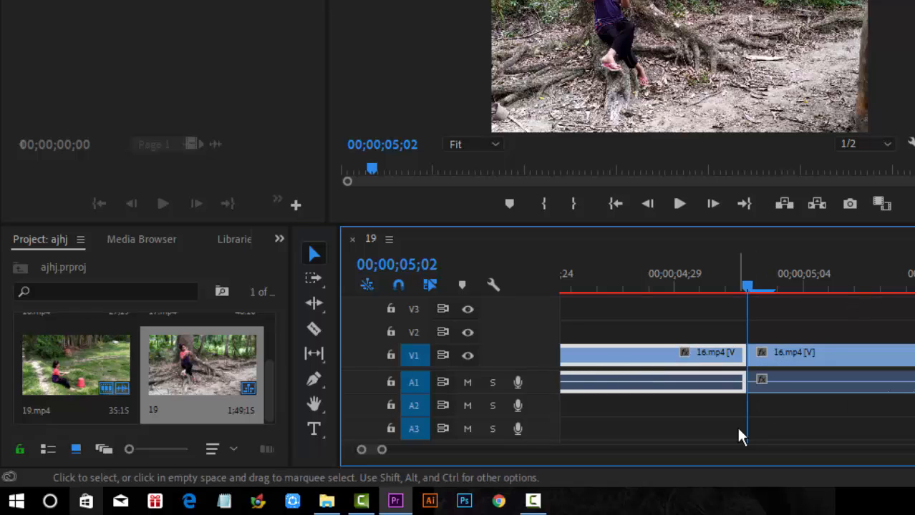
{"action": "key", "text": "Delete"}
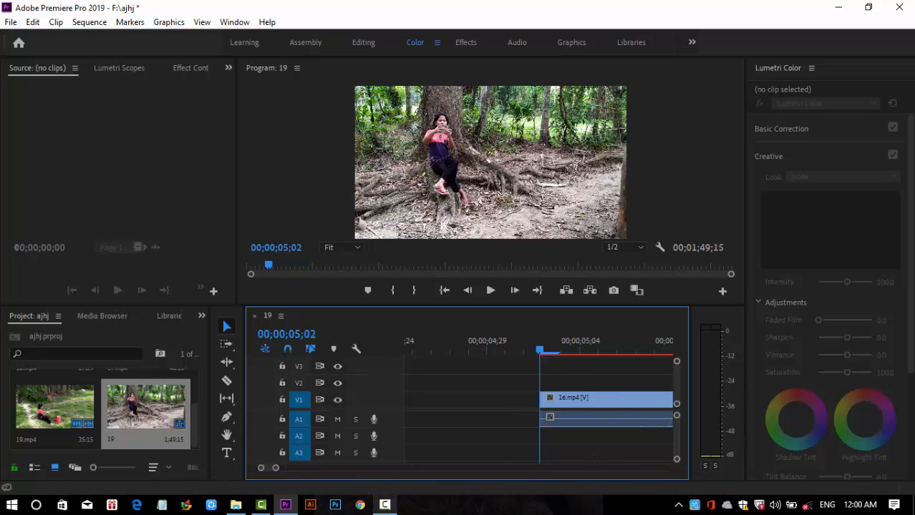
Step: Move all remaining clips together to the start of the timeline, and play the sequence briefly
{"action": "left_click_drag", "start_coordinate": [275, 468], "coordinate": [512, 457]}
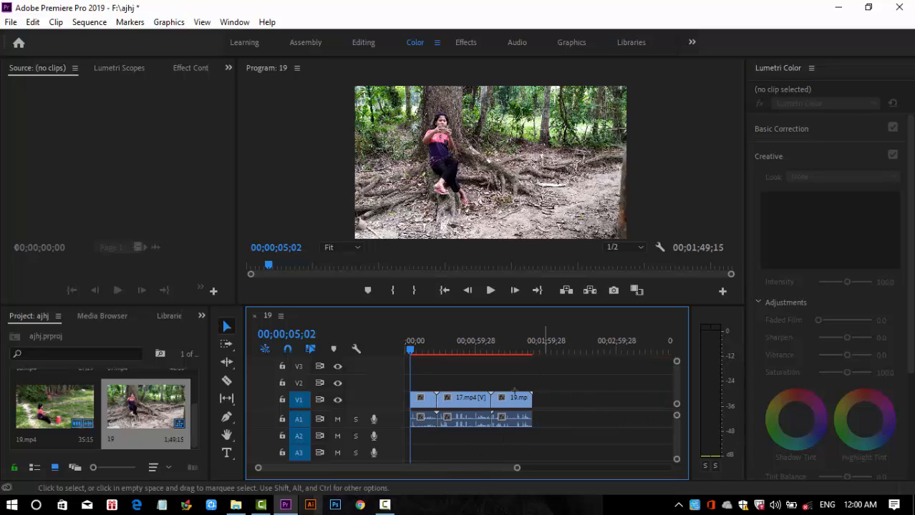
{"action": "left_click_drag", "start_coordinate": [544, 377], "coordinate": [413, 429]}
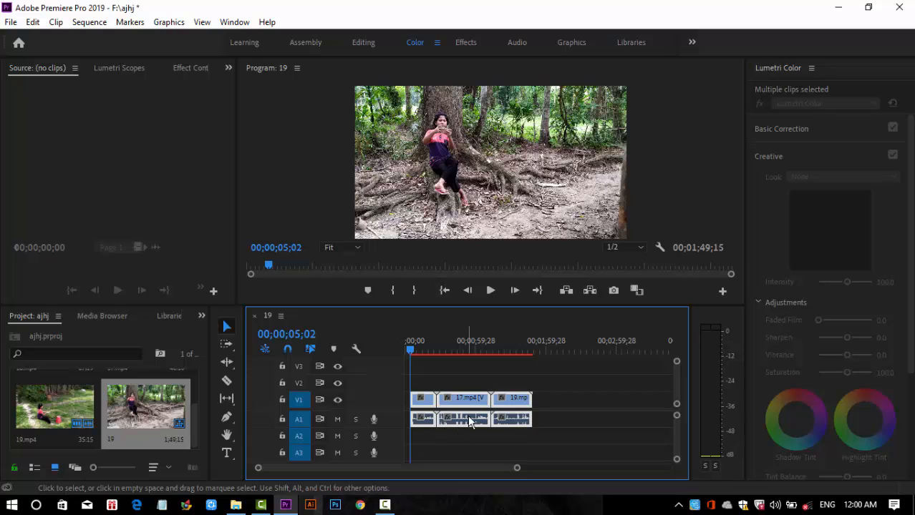
{"action": "left_click_drag", "start_coordinate": [467, 422], "coordinate": [419, 423]}
{"action": "left_click", "coordinate": [407, 353]}
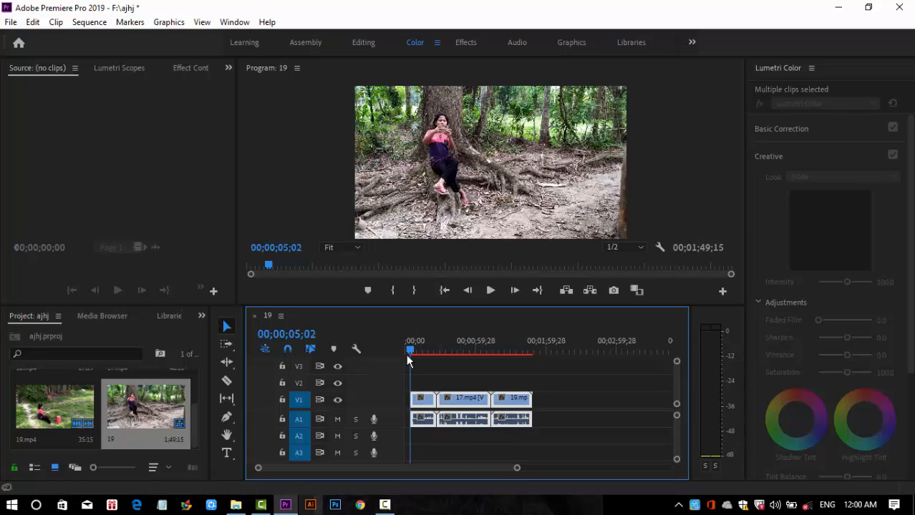
{"action": "left_click", "coordinate": [491, 290]}
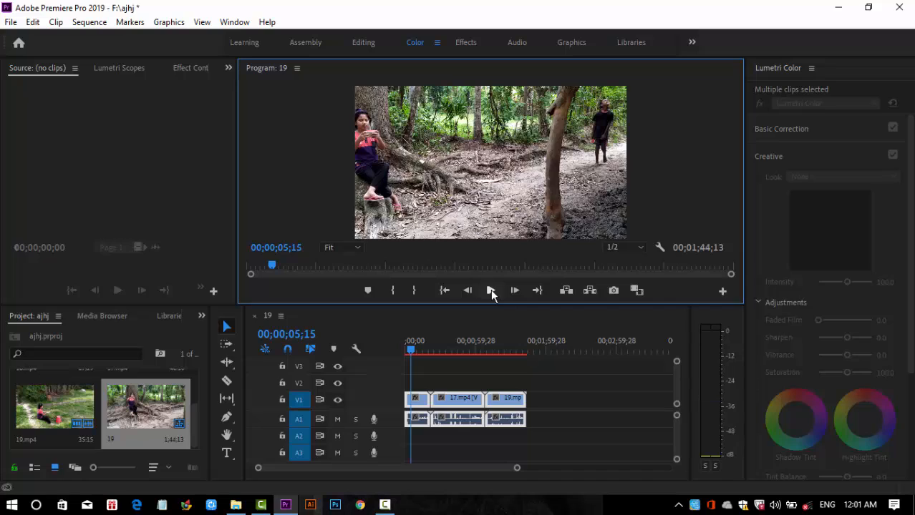
Step: Unlink and delete the original audio of all three clips on track A1, and return the playhead to the sequence start
{"action": "right_click", "coordinate": [457, 416]}
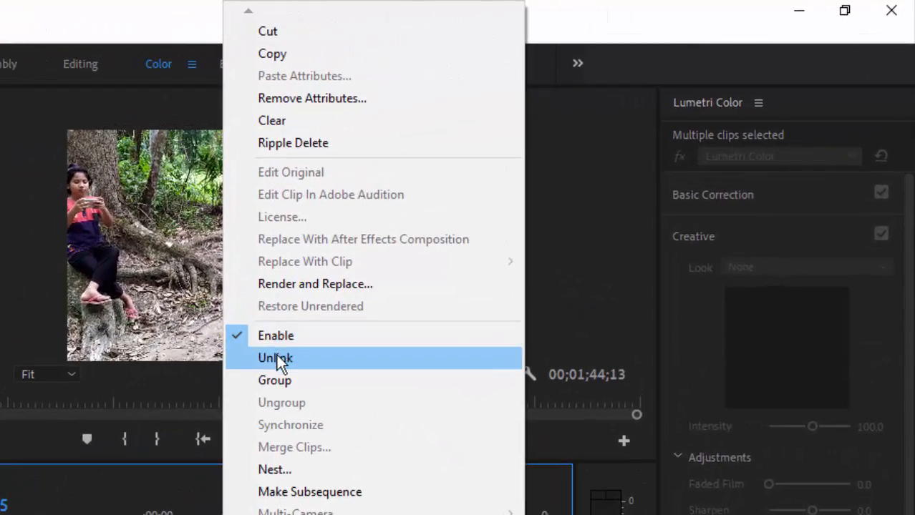
{"action": "left_click", "coordinate": [276, 358]}
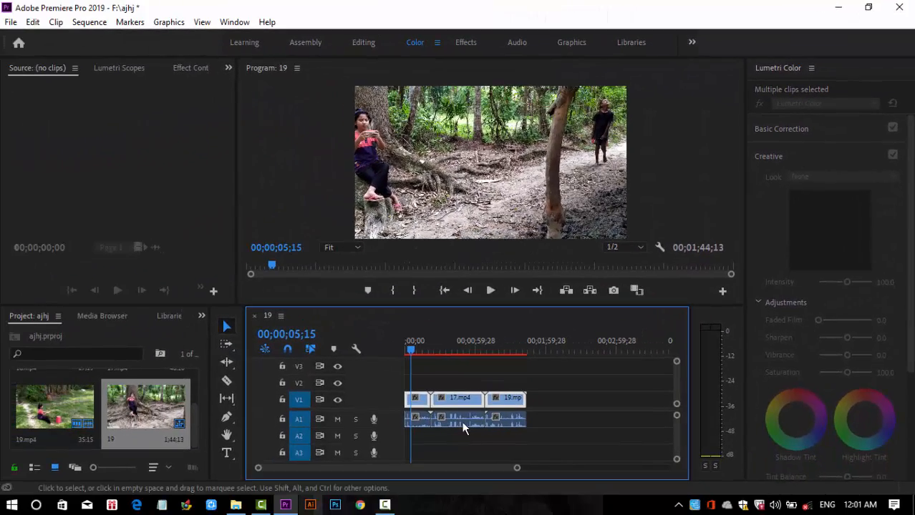
{"action": "left_click", "coordinate": [464, 422]}
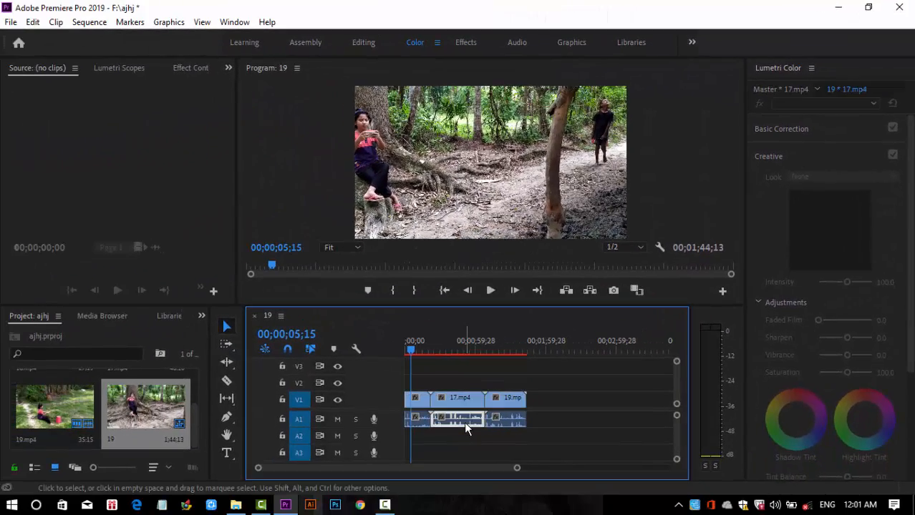
{"action": "key", "text": "Delete"}
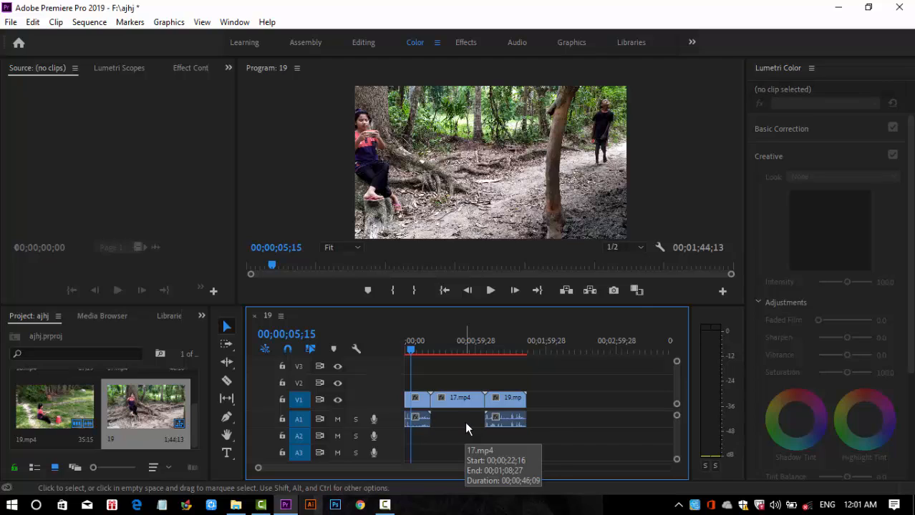
{"action": "left_click_drag", "start_coordinate": [466, 414], "coordinate": [570, 418]}
{"action": "key", "text": "Delete"}
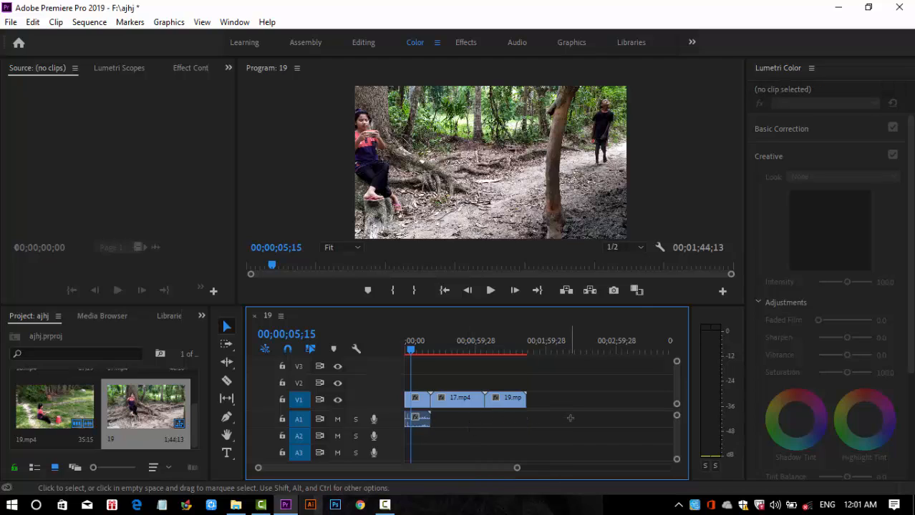
{"action": "left_click", "coordinate": [414, 422]}
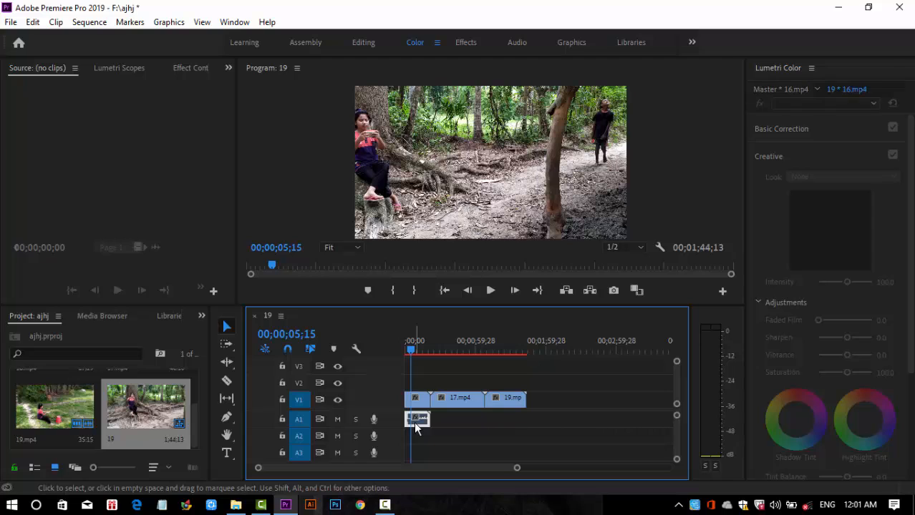
{"action": "key", "text": "Delete"}
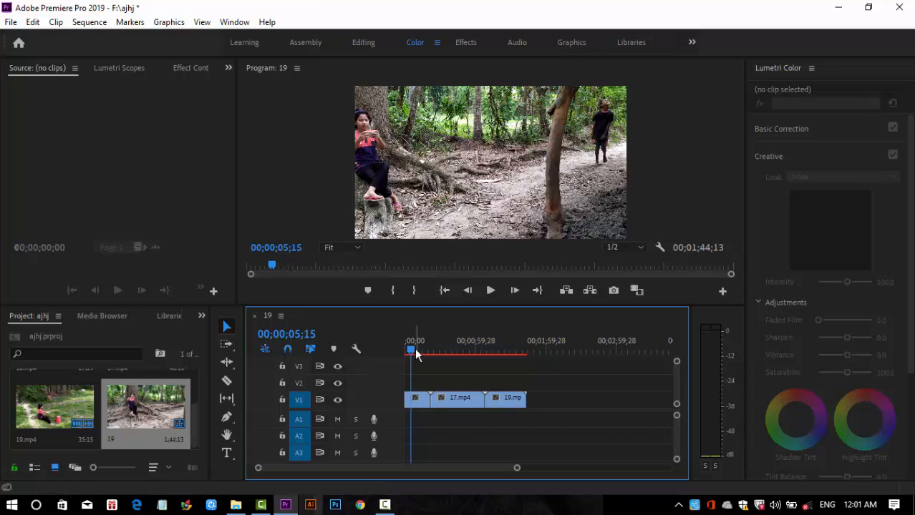
{"action": "left_click_drag", "start_coordinate": [411, 351], "coordinate": [392, 350]}
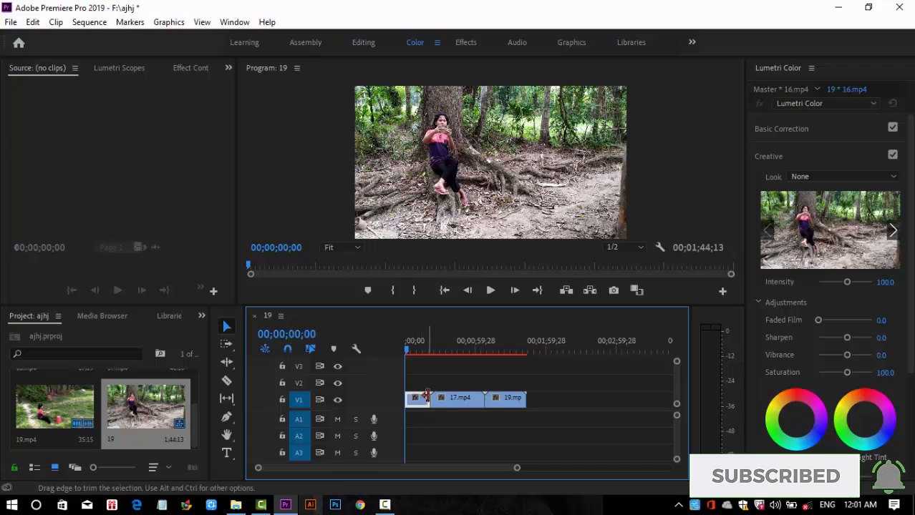
Step: Try to move the 17.mp4 clip onto 19.mp4 on track V1, and undo the move
{"action": "mouse_move", "coordinate": [446, 399]}
{"action": "left_mouse_down"}
{"action": "mouse_move", "coordinate": [486, 404]}
{"action": "mouse_move", "coordinate": [458, 413]}
{"action": "left_mouse_up"}
{"action": "key", "text": "Escape"}
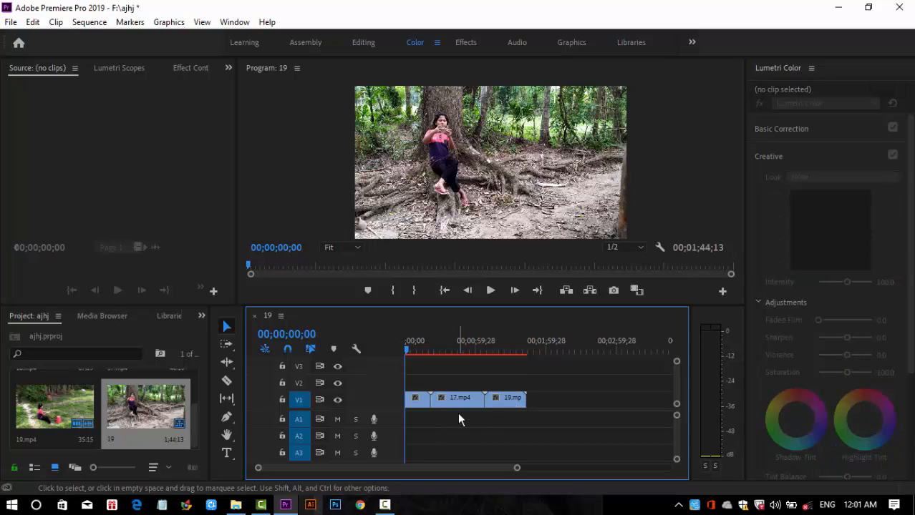
{"action": "left_click_drag", "start_coordinate": [455, 399], "coordinate": [512, 406]}
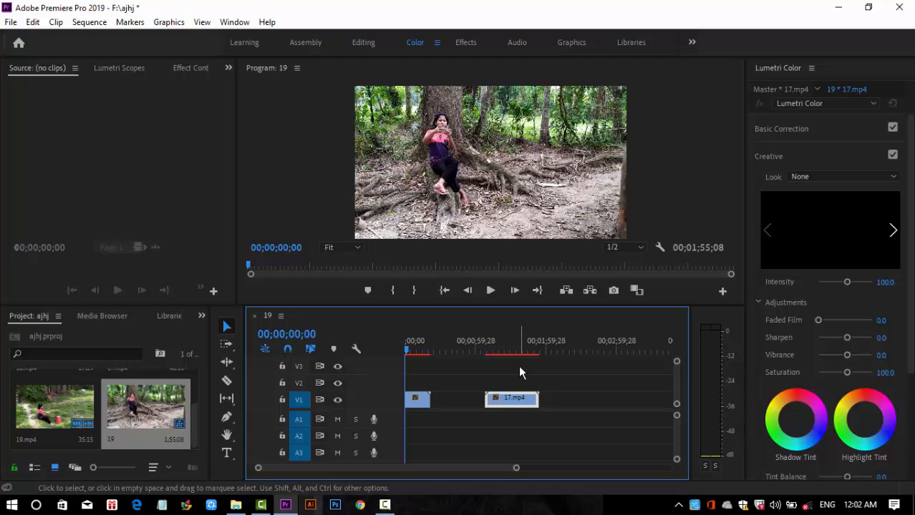
{"action": "key", "text": "ctrl+z"}
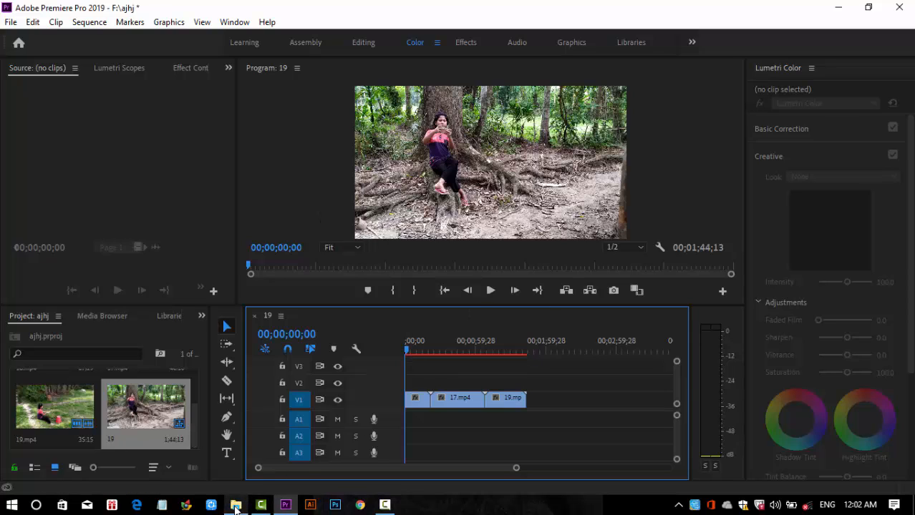
Step: Add the track The Farmer In The Dell from the music folder to audio track A1, aligned with the timeline start
{"action": "mouse_move", "coordinate": [235, 507]}
{"action": "left_click", "coordinate": [237, 475]}
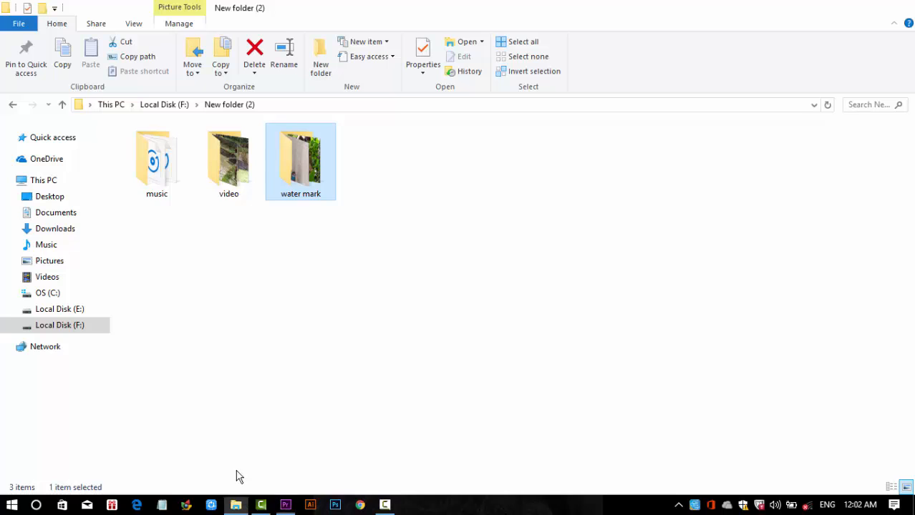
{"action": "double_click", "coordinate": [167, 183]}
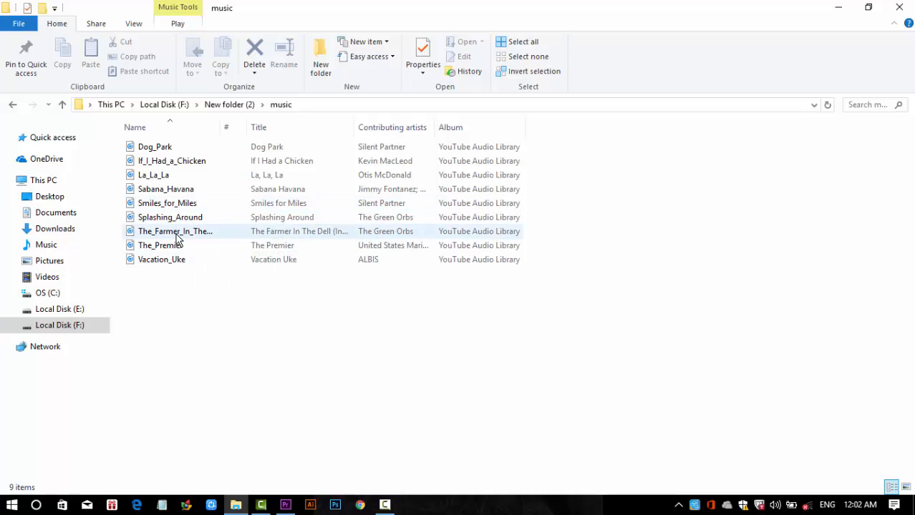
{"action": "left_click_drag", "start_coordinate": [177, 238], "coordinate": [412, 426]}
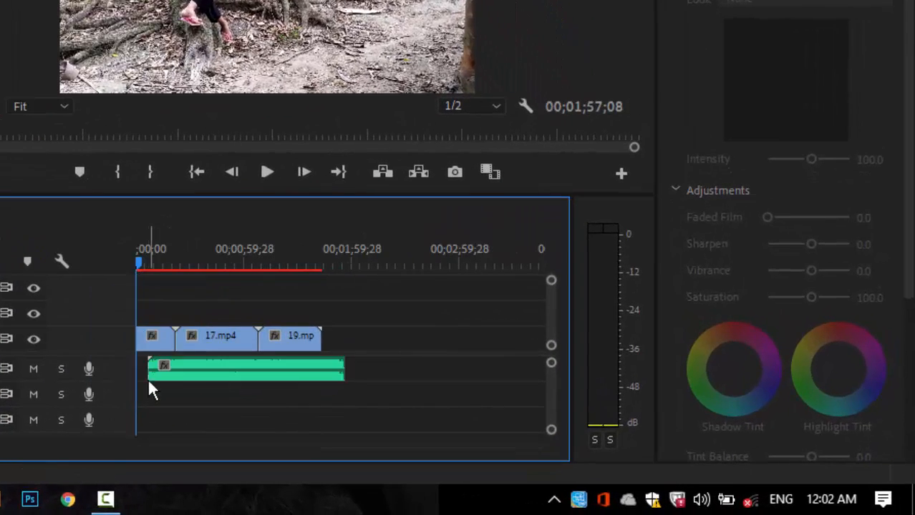
{"action": "left_click_drag", "start_coordinate": [277, 367], "coordinate": [247, 373]}
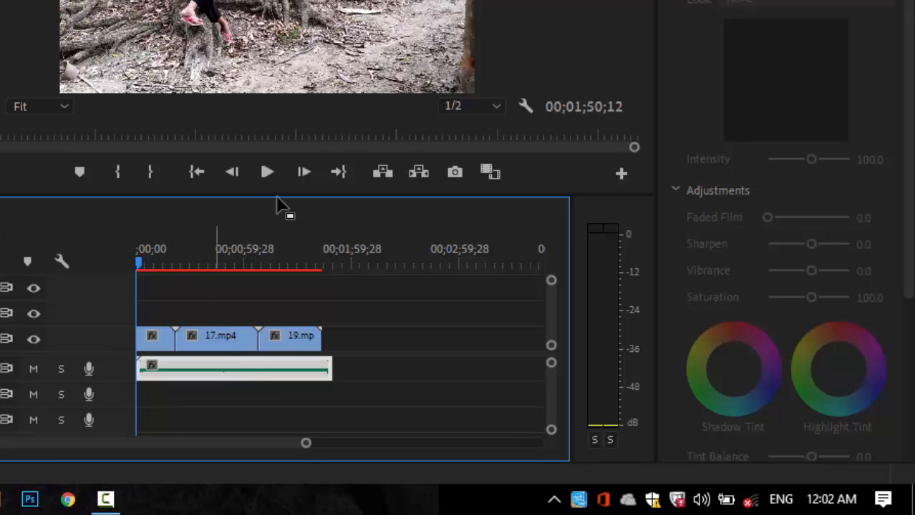
Step: Play the sequence to check the background music, and return the playhead to the start
{"action": "left_click", "coordinate": [268, 171]}
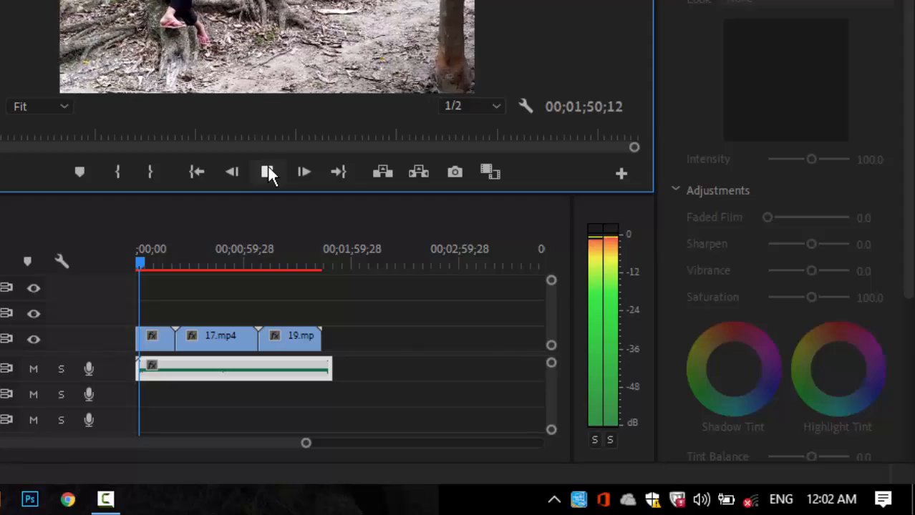
{"action": "left_click", "coordinate": [268, 172]}
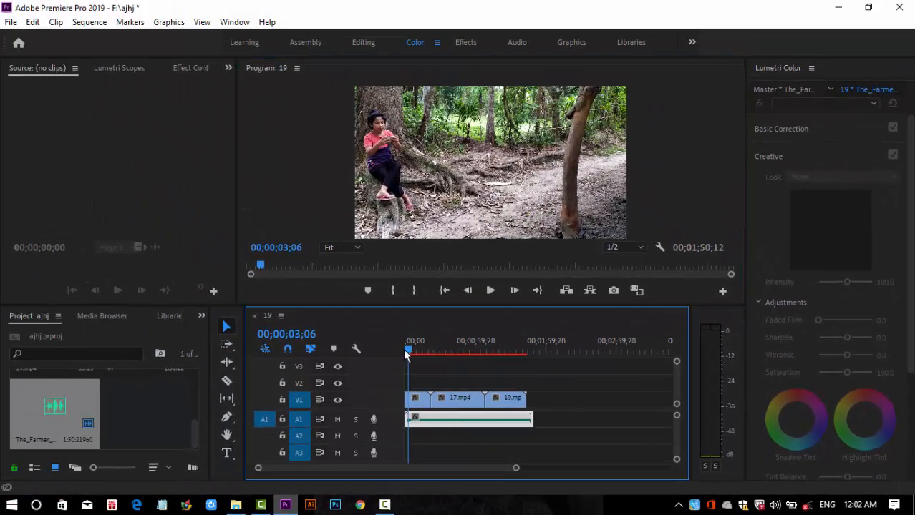
{"action": "left_click", "coordinate": [366, 336]}
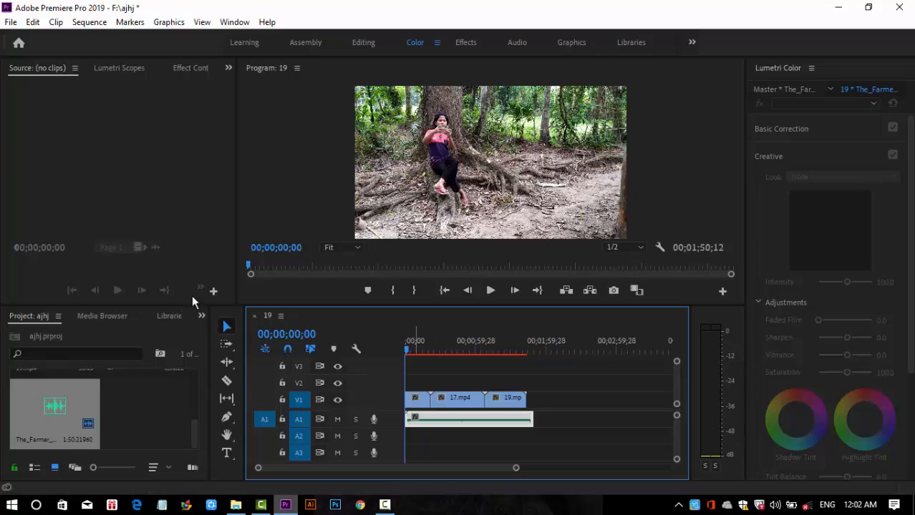
Step: Turn off keyframe animation for the music clip's volume Level in Effect Controls, deleting its existing keyframes
{"action": "left_click", "coordinate": [198, 68]}
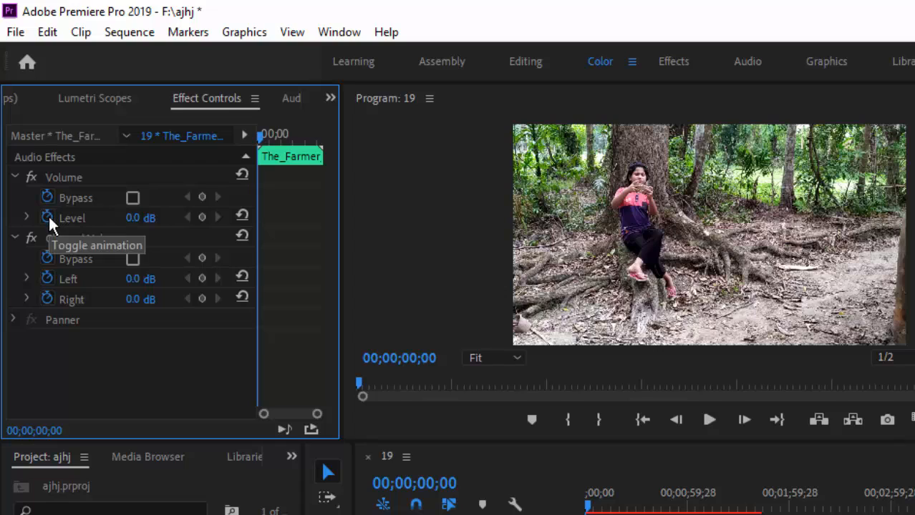
{"action": "left_click", "coordinate": [47, 218]}
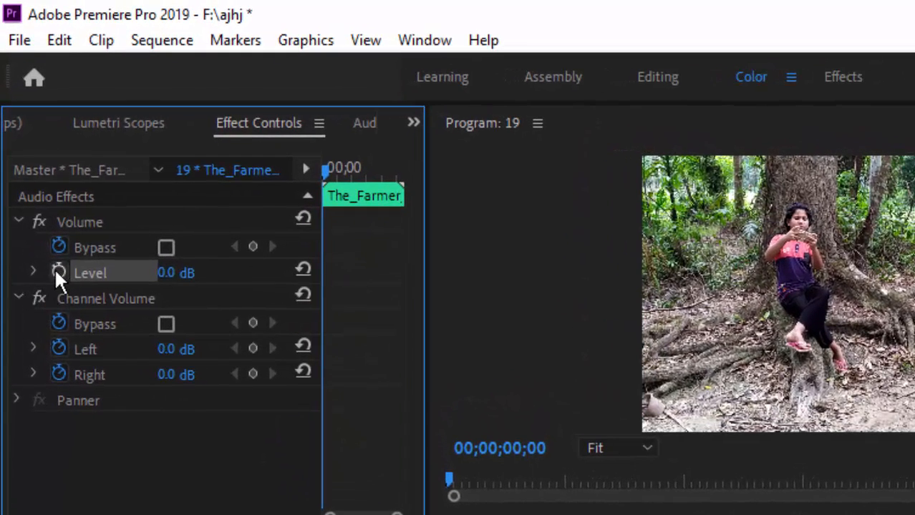
{"action": "left_click", "coordinate": [57, 272]}
{"action": "left_click", "coordinate": [59, 272]}
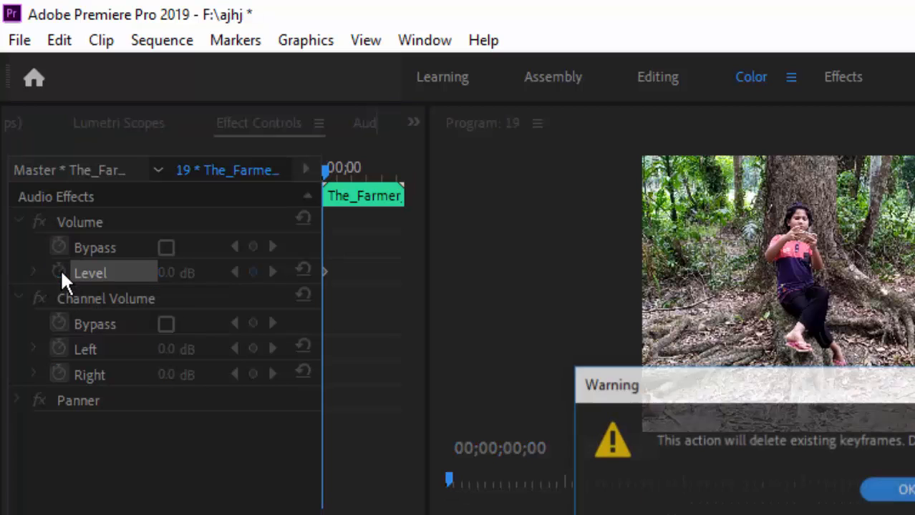
{"action": "left_click", "coordinate": [914, 490]}
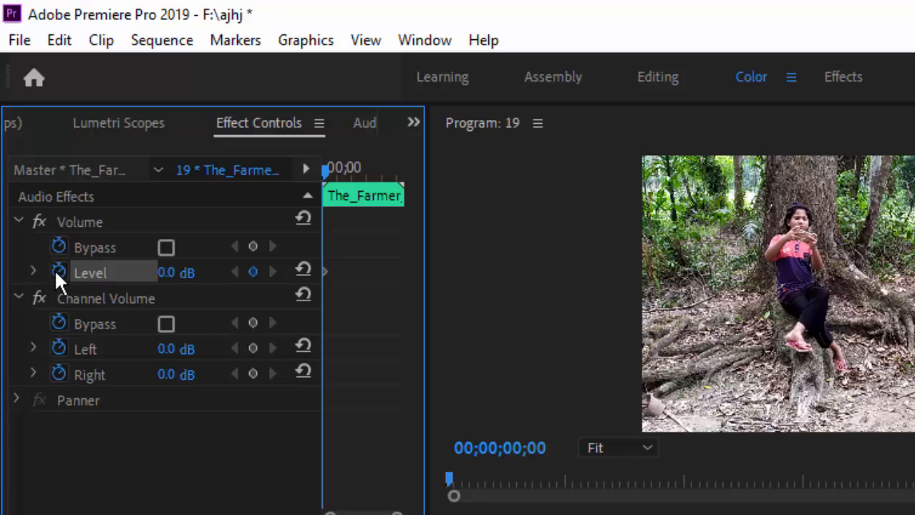
{"action": "left_click", "coordinate": [57, 271]}
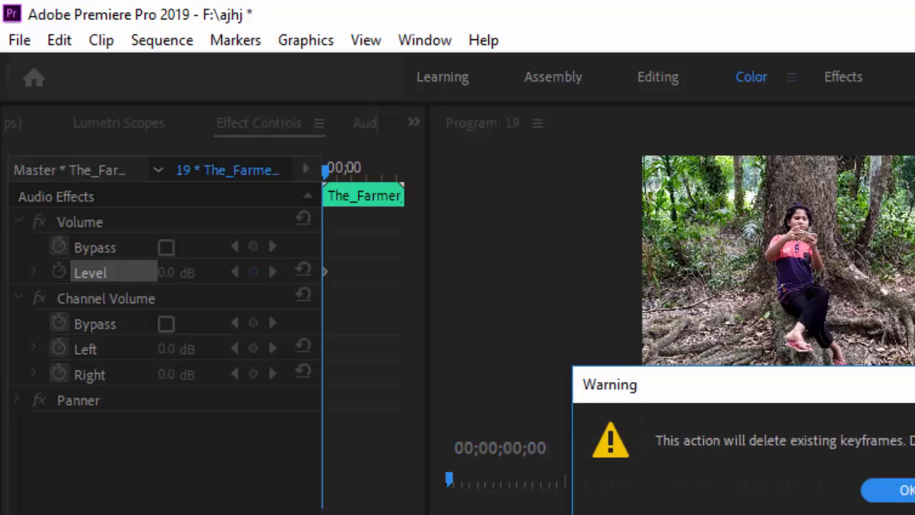
{"action": "left_click", "coordinate": [906, 490]}
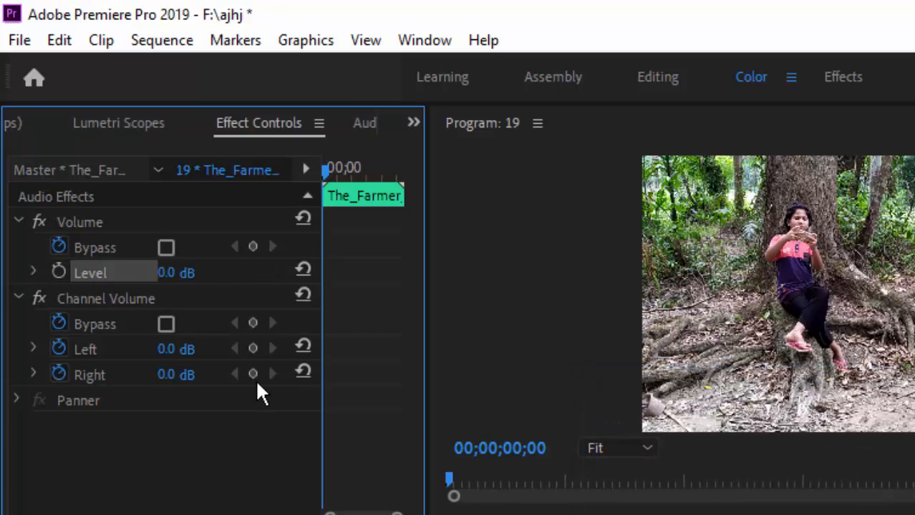
Step: Set the music clip's volume Level to -10 dB
{"action": "left_click", "coordinate": [172, 273]}
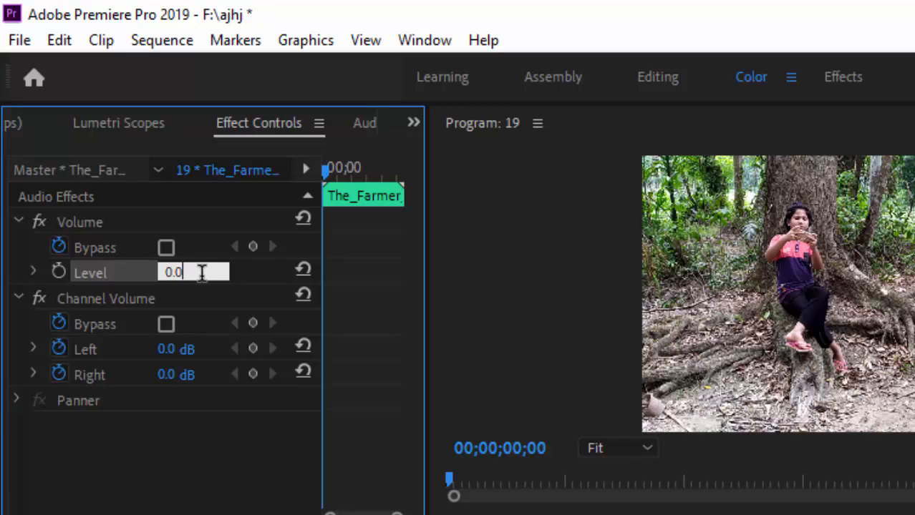
{"action": "left_click_drag", "start_coordinate": [199, 271], "coordinate": [103, 274]}
{"action": "key", "text": "BackSpace"}
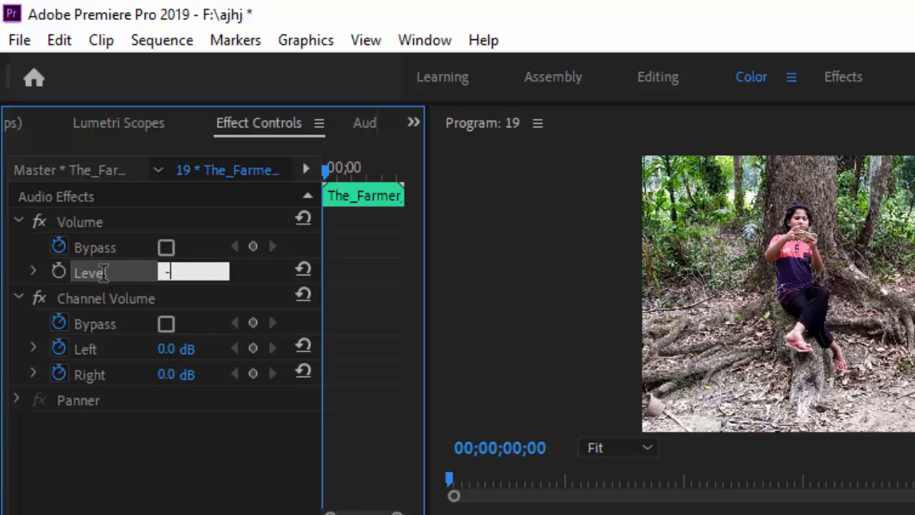
{"action": "type", "text": "-10"}
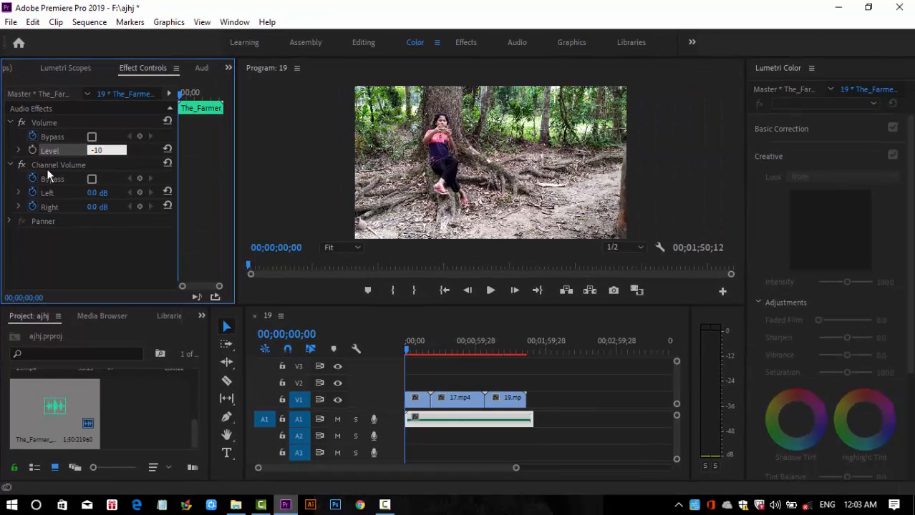
{"action": "key", "text": "Return"}
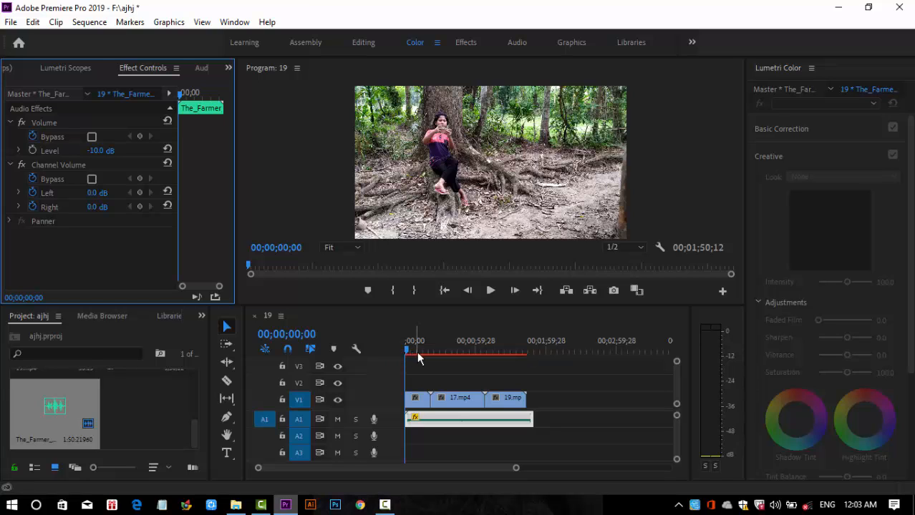
Step: Split the music clip on A1 at 00;00;22;24, where the first video clip ends, and delete the part after the cut
{"action": "left_click_drag", "start_coordinate": [409, 352], "coordinate": [434, 351]}
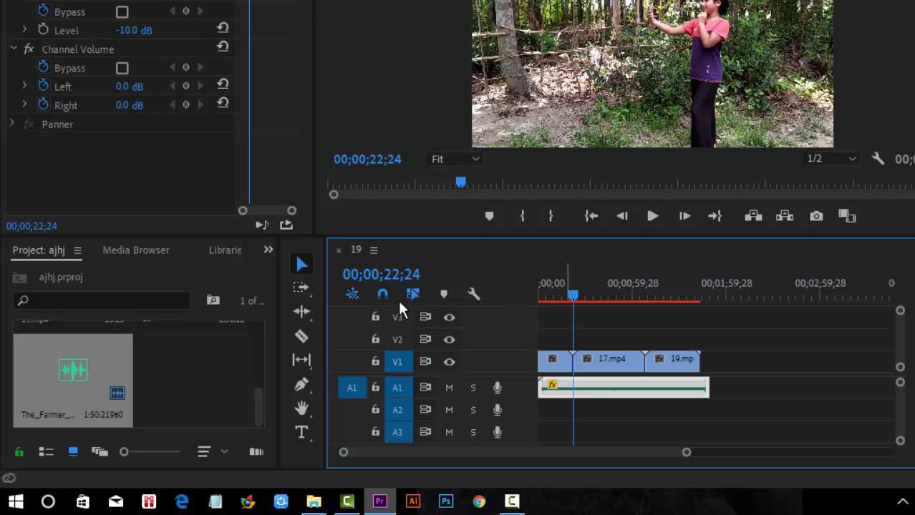
{"action": "left_click", "coordinate": [301, 336]}
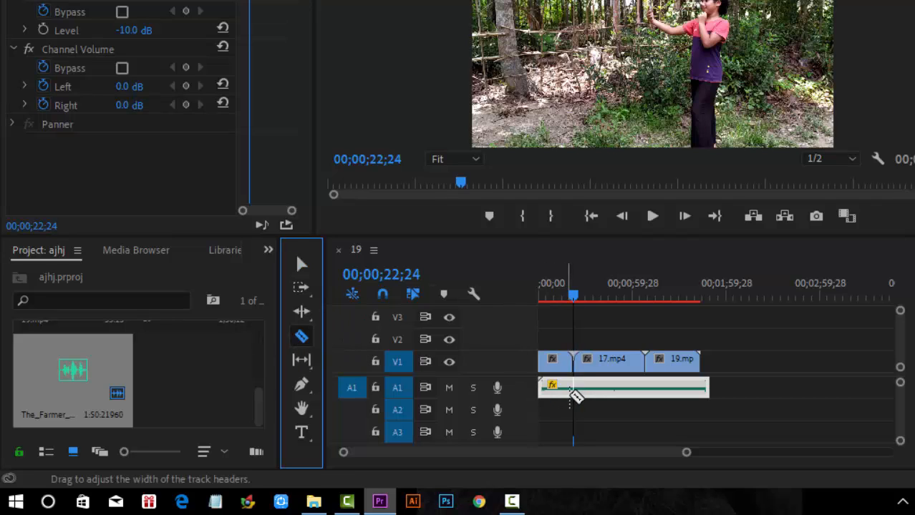
{"action": "left_click", "coordinate": [572, 390]}
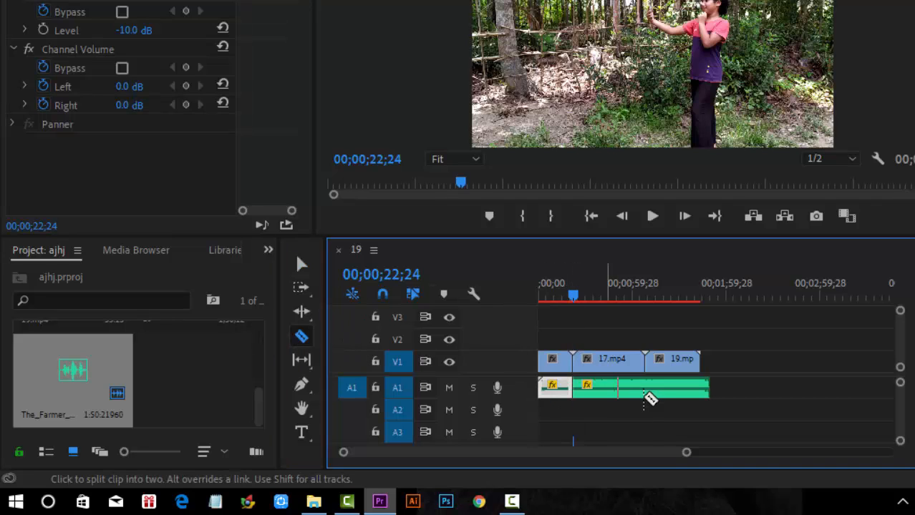
{"action": "key", "text": "v"}
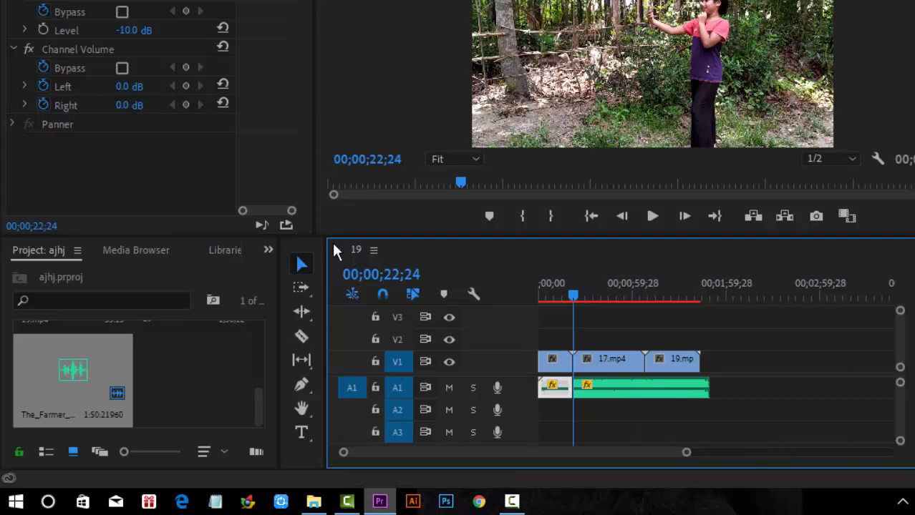
{"action": "left_click", "coordinate": [629, 391]}
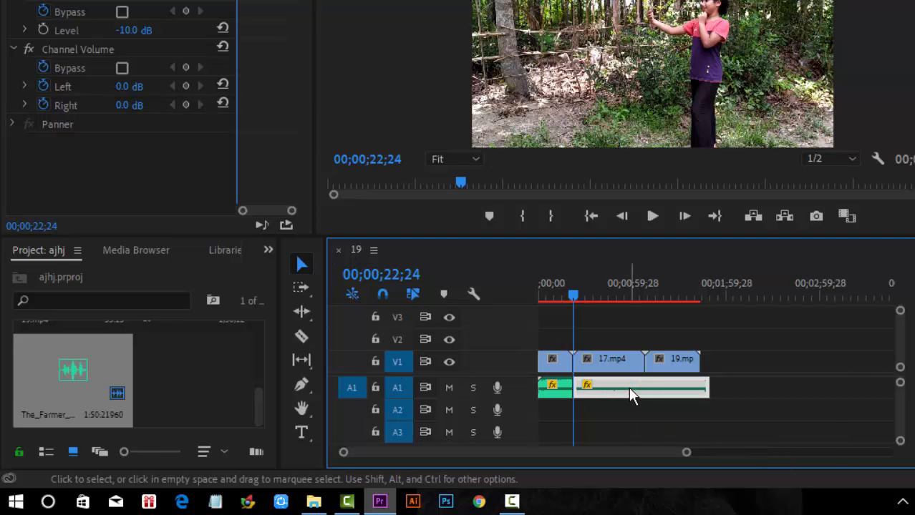
{"action": "key", "text": "Delete"}
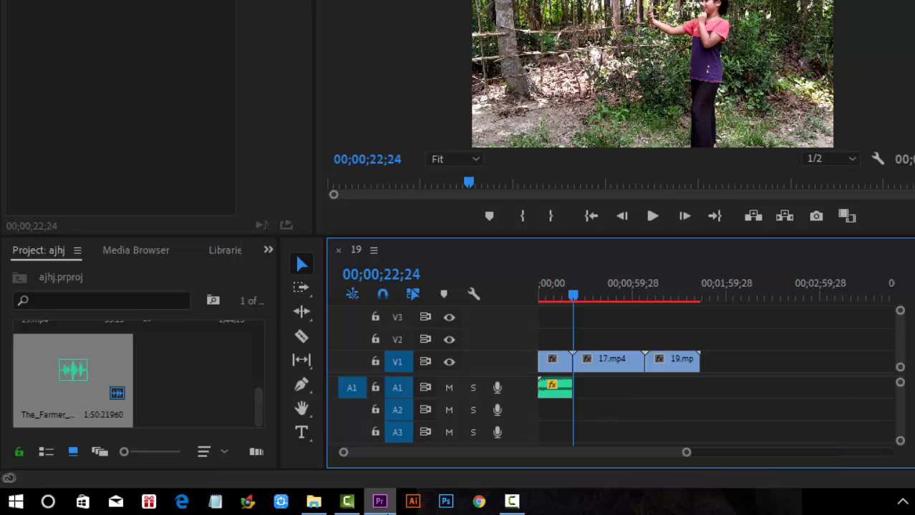
Step: Add the track The_Premier from the music folder to audio track A1, directly after the shortened first music clip
{"action": "mouse_move", "coordinate": [313, 501]}
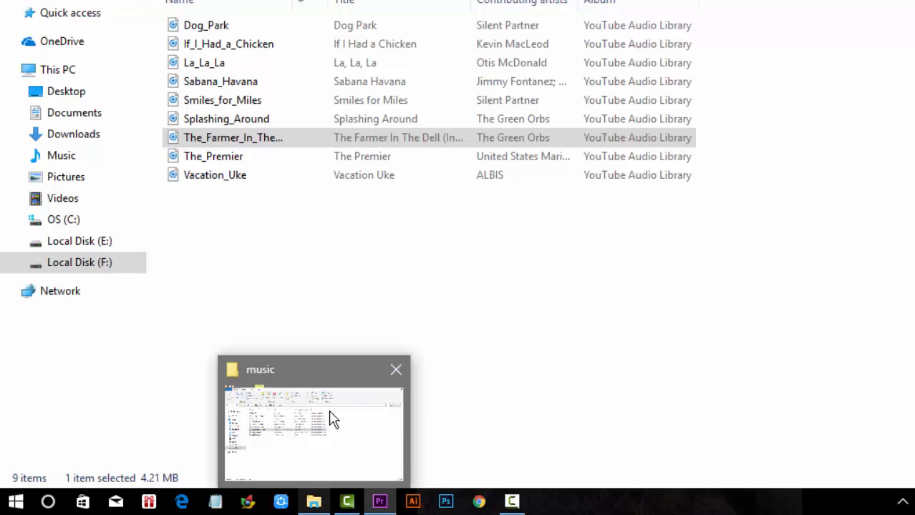
{"action": "left_click", "coordinate": [332, 420]}
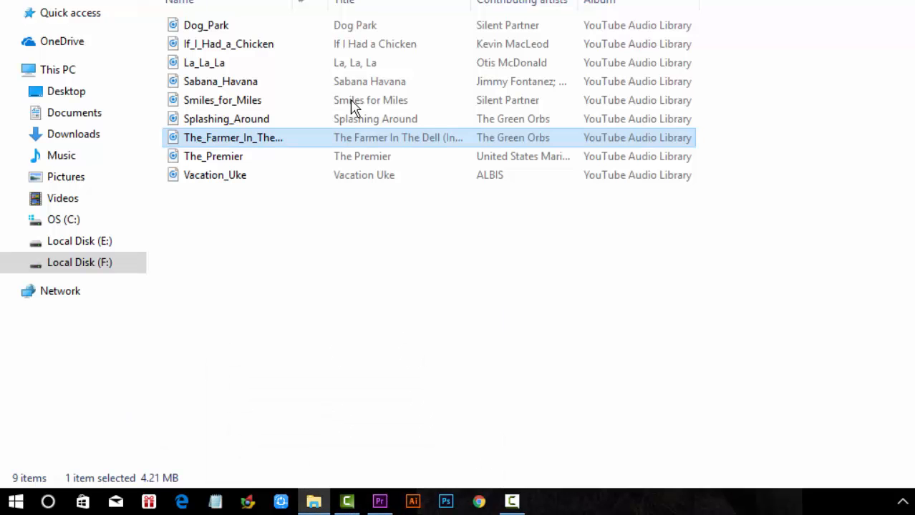
{"action": "left_click", "coordinate": [300, 159]}
{"action": "left_click_drag", "start_coordinate": [299, 164], "coordinate": [600, 396]}
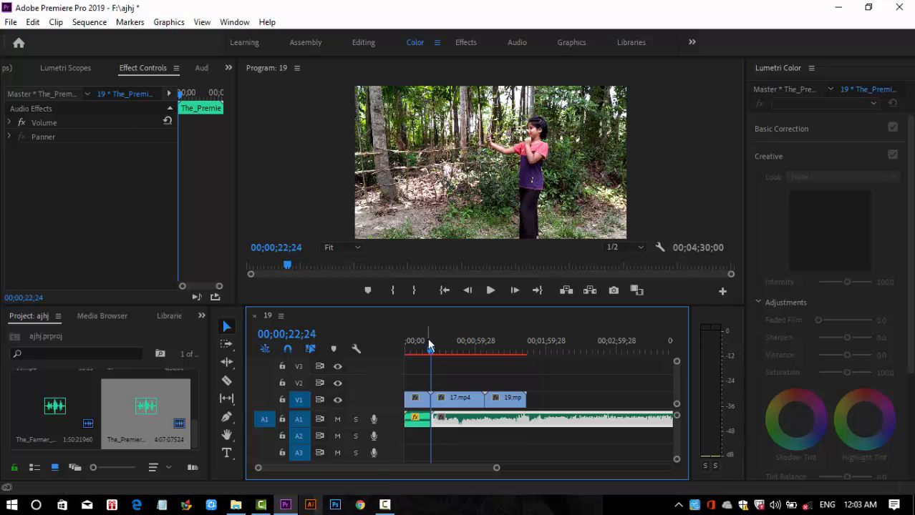
Step: Turn off keyframe animation for The_Premier clip's volume Level and set the Level to -10 dB
{"action": "left_click_drag", "start_coordinate": [433, 350], "coordinate": [457, 350]}
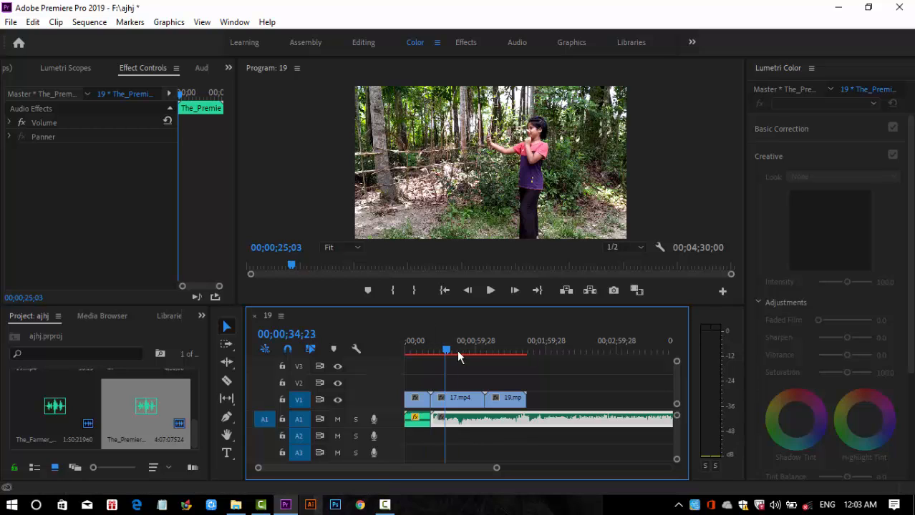
{"action": "right_click", "coordinate": [472, 419]}
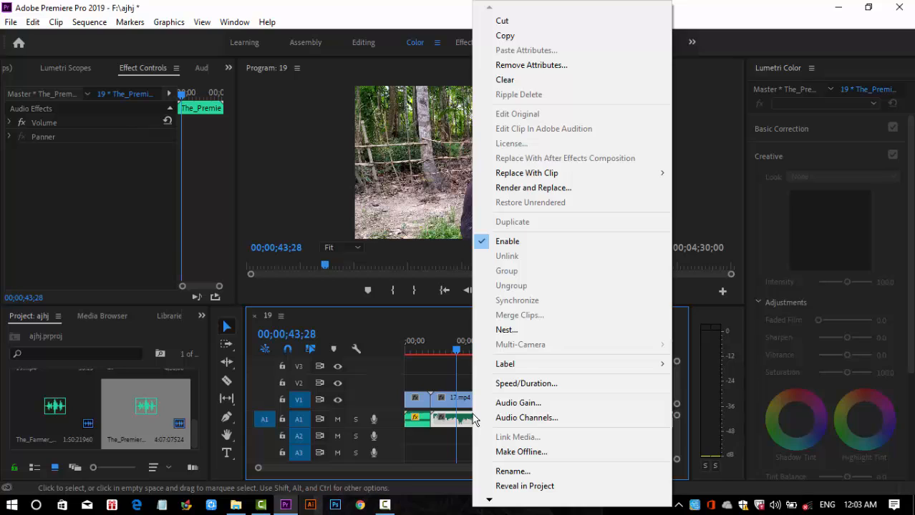
{"action": "left_click", "coordinate": [89, 124]}
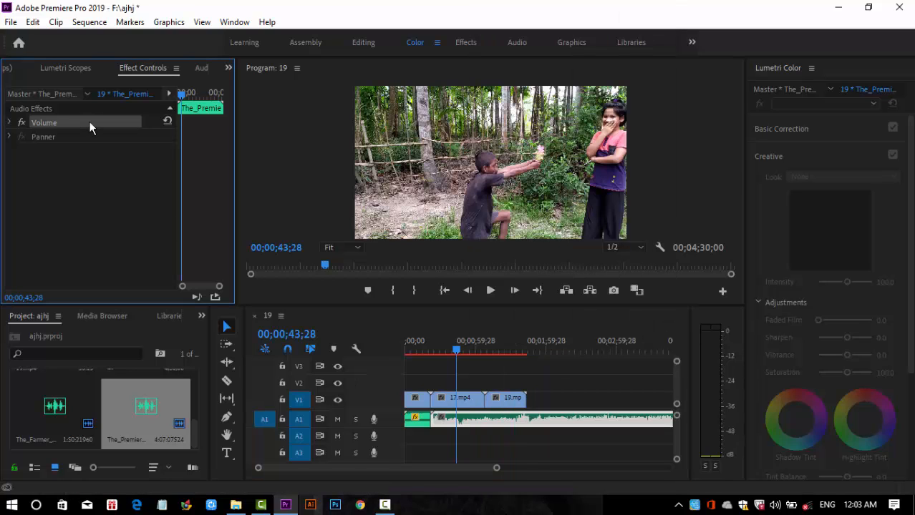
{"action": "left_click", "coordinate": [10, 123]}
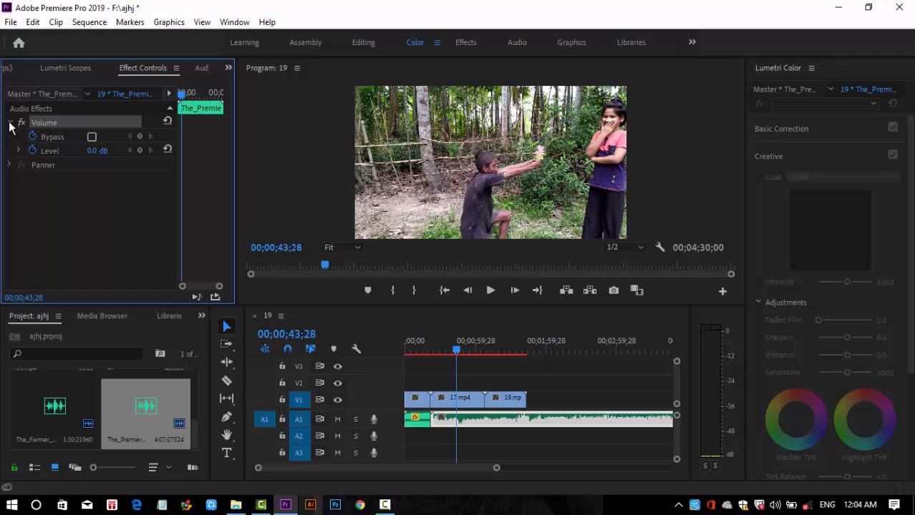
{"action": "left_click", "coordinate": [47, 151]}
{"action": "left_click", "coordinate": [93, 150]}
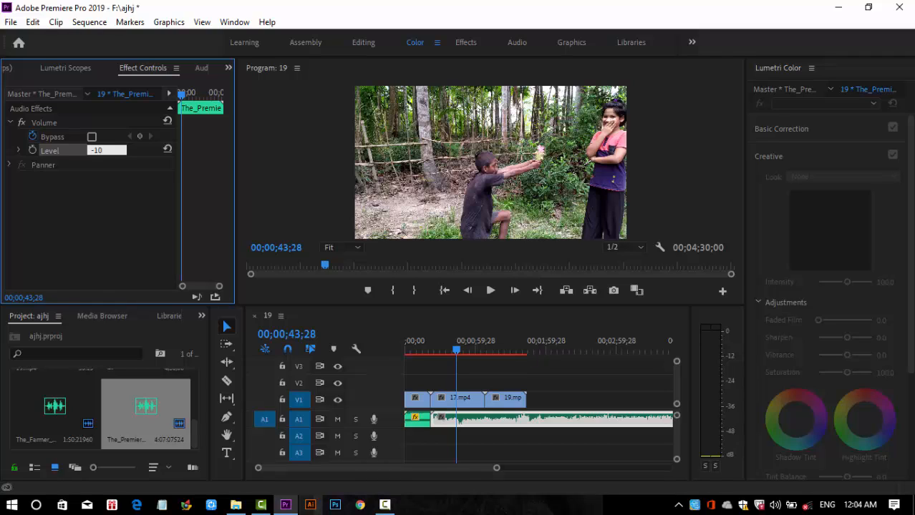
{"action": "key", "text": "Return"}
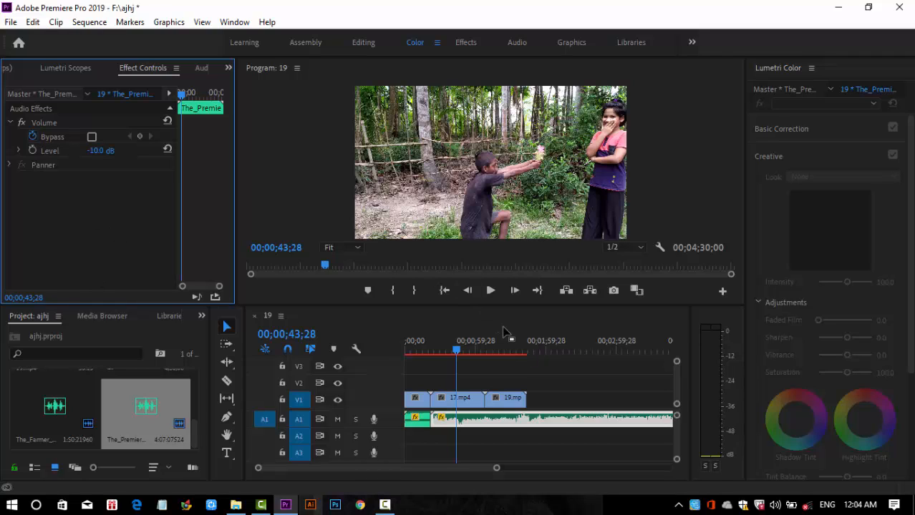
Step: Split The_Premier music clip at 00;01;43;10, where the last video clip ends, and delete the excess after the cut
{"action": "left_click", "coordinate": [457, 353]}
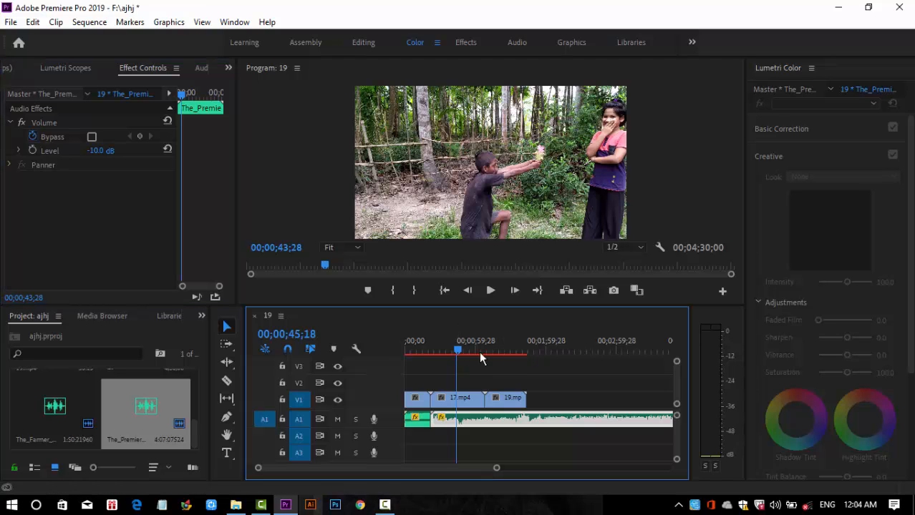
{"action": "left_click", "coordinate": [499, 353]}
{"action": "left_click", "coordinate": [527, 353]}
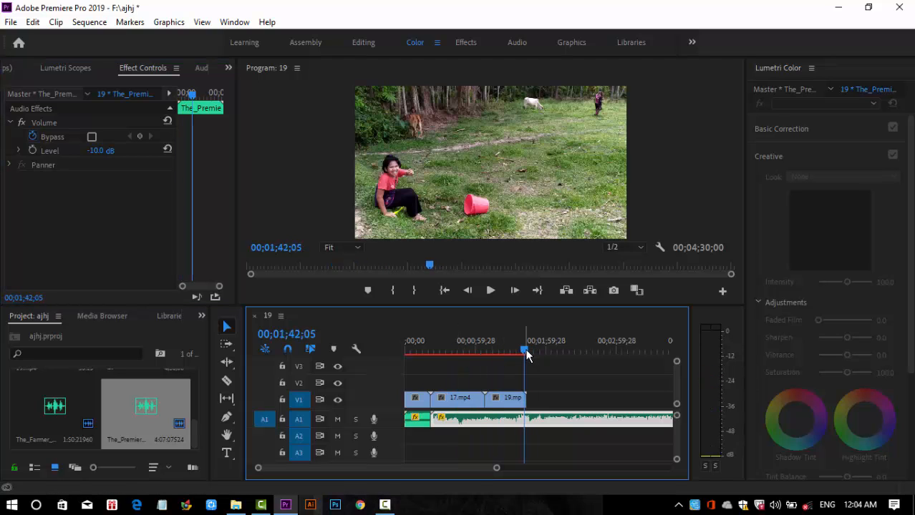
{"action": "left_click_drag", "start_coordinate": [528, 348], "coordinate": [528, 351]}
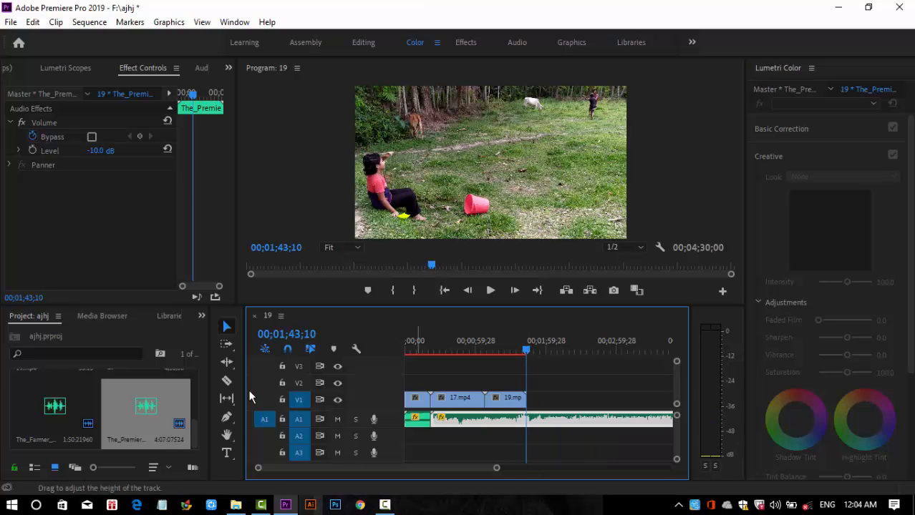
{"action": "left_click", "coordinate": [227, 383]}
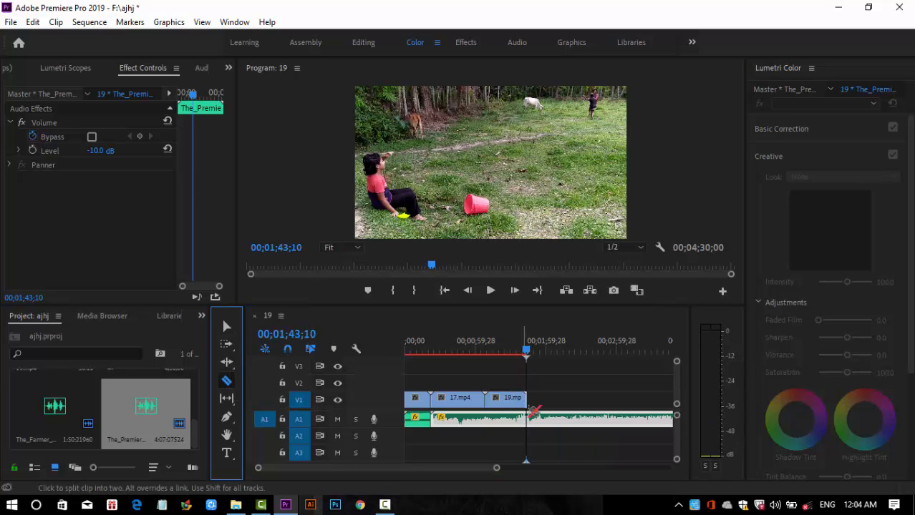
{"action": "left_click", "coordinate": [530, 420]}
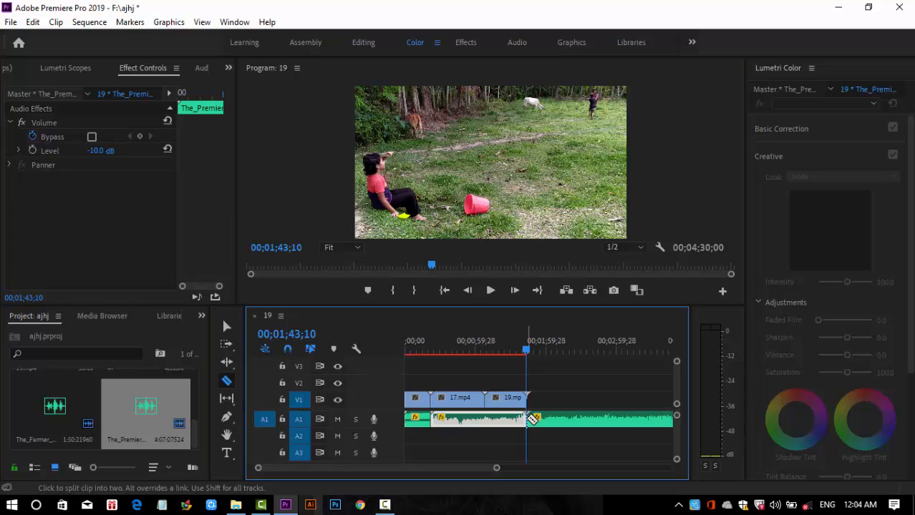
{"action": "key", "text": "v"}
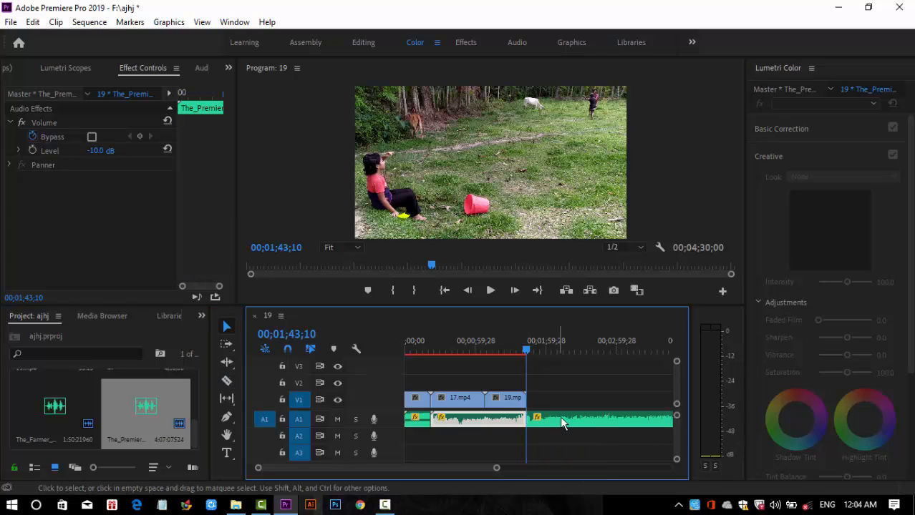
{"action": "left_click", "coordinate": [561, 418]}
{"action": "key", "text": "Delete"}
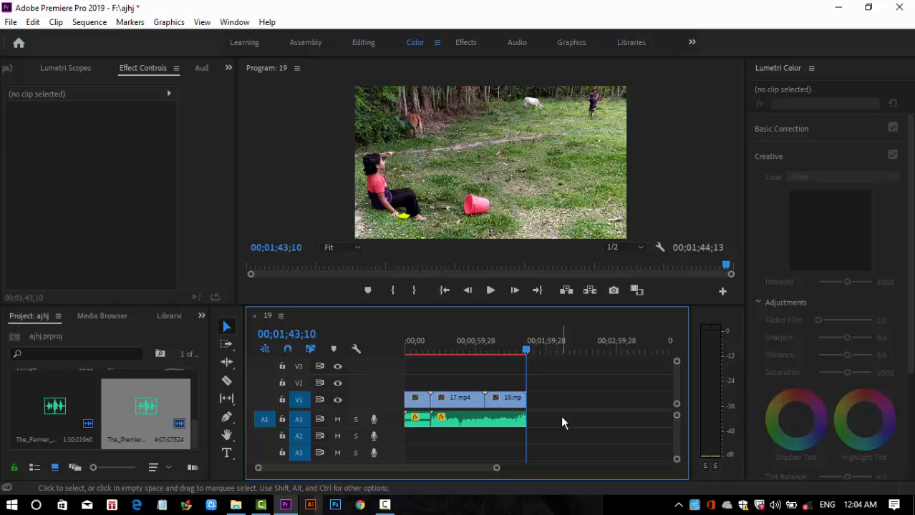
Step: Return the playhead to the sequence start and look through the sound effects in folder 02 of All Funny sound
{"action": "left_click_drag", "start_coordinate": [526, 357], "coordinate": [261, 417]}
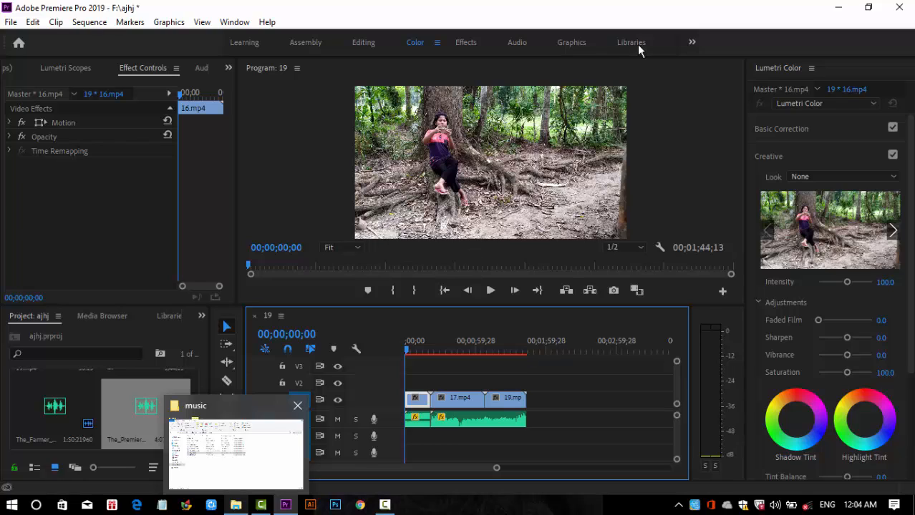
{"action": "left_click", "coordinate": [680, 109]}
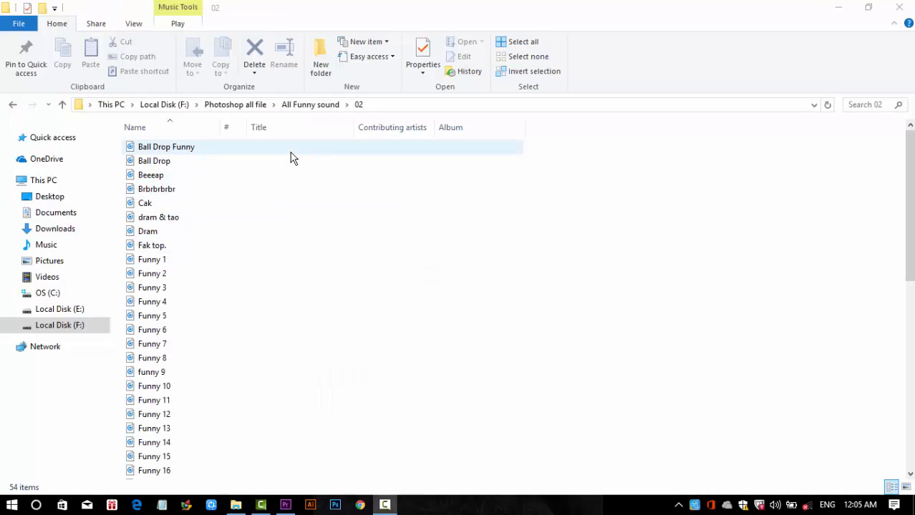
{"action": "left_click_drag", "start_coordinate": [290, 153], "coordinate": [264, 487]}
{"action": "left_click_drag", "start_coordinate": [910, 330], "coordinate": [841, 26]}
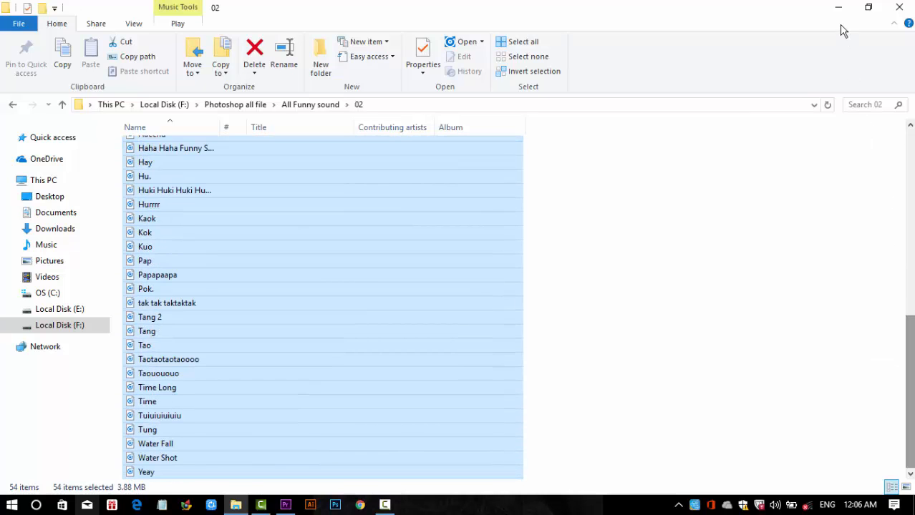
{"action": "left_click", "coordinate": [171, 204]}
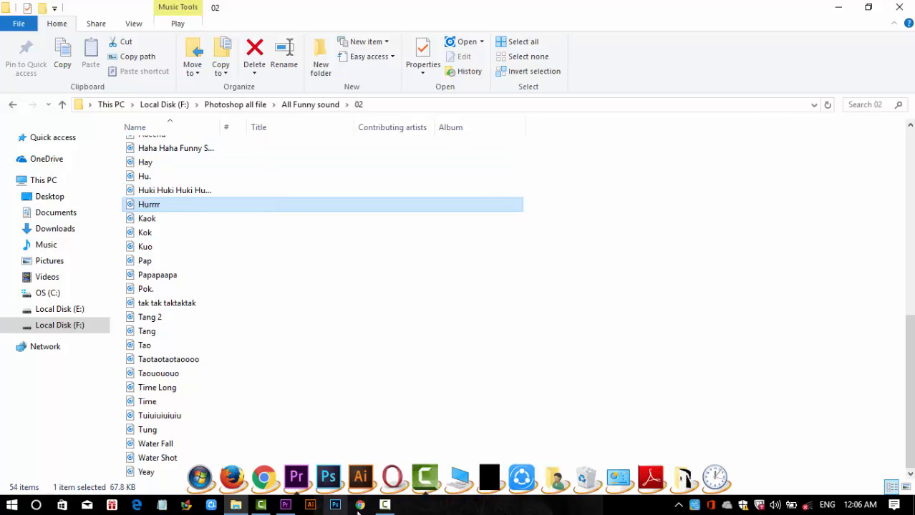
Step: Switch to Premiere Pro and move the playhead to 00;00;14;08 within the first video clip
{"action": "mouse_move", "coordinate": [294, 509]}
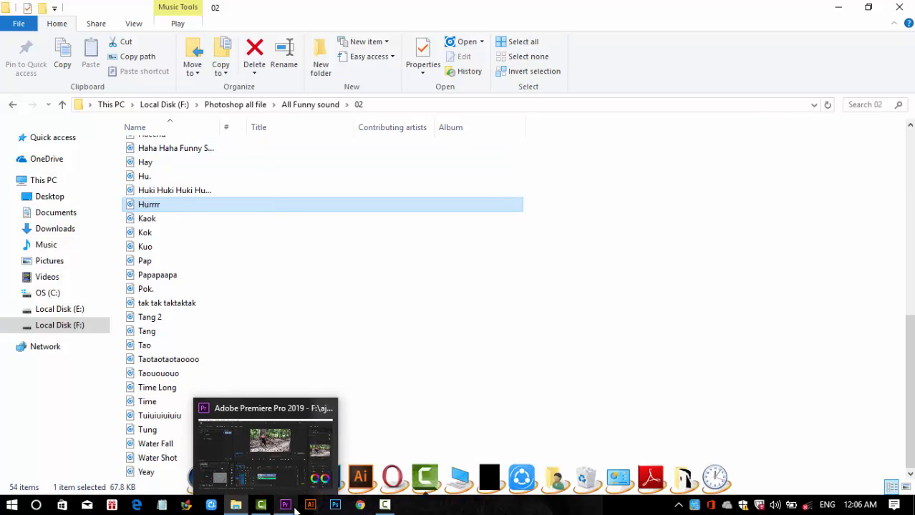
{"action": "left_click", "coordinate": [292, 456]}
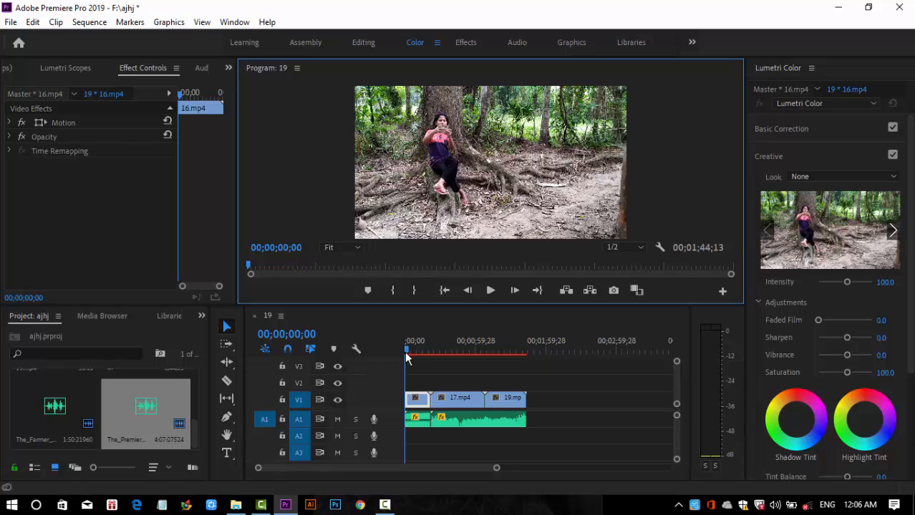
{"action": "left_click_drag", "start_coordinate": [406, 357], "coordinate": [422, 355]}
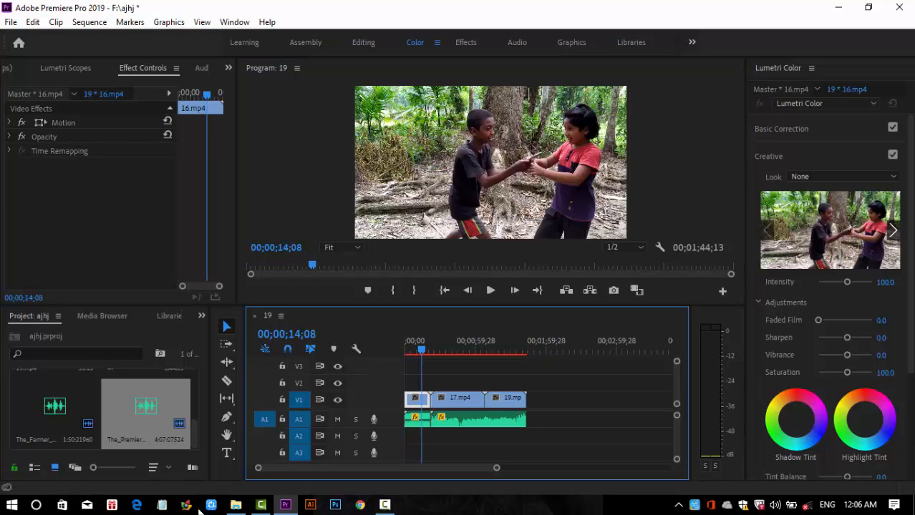
Step: Add the Papapaapa sound effect from folder 02 to audio track A2, with its start aligned to the playhead
{"action": "mouse_move", "coordinate": [236, 509]}
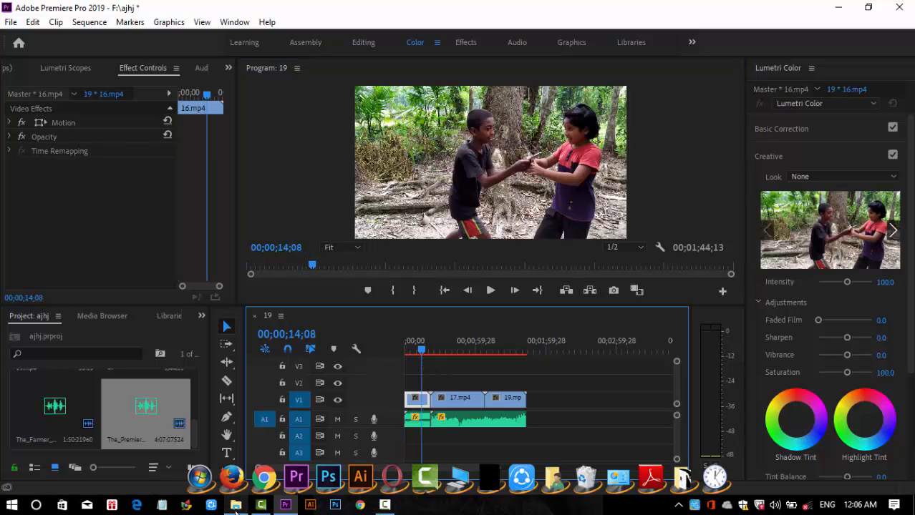
{"action": "left_click", "coordinate": [249, 453]}
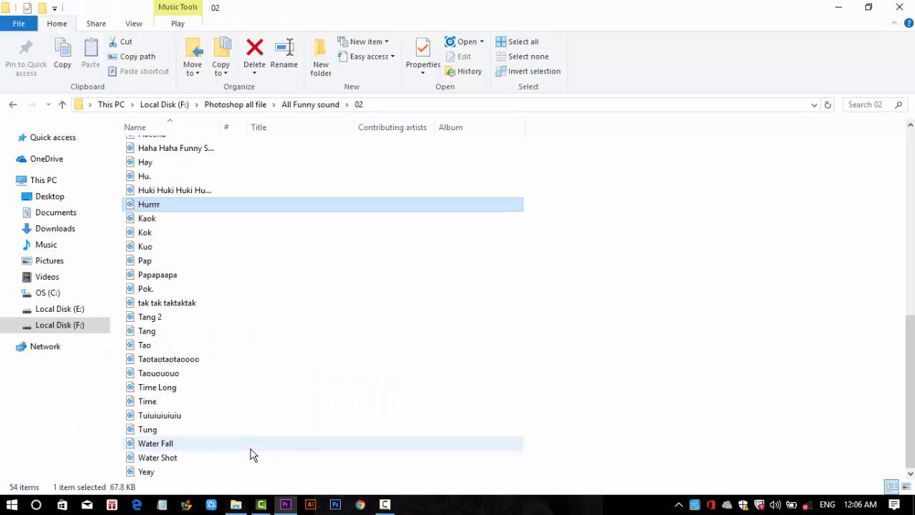
{"action": "left_click", "coordinate": [179, 281]}
{"action": "left_click_drag", "start_coordinate": [203, 285], "coordinate": [432, 437]}
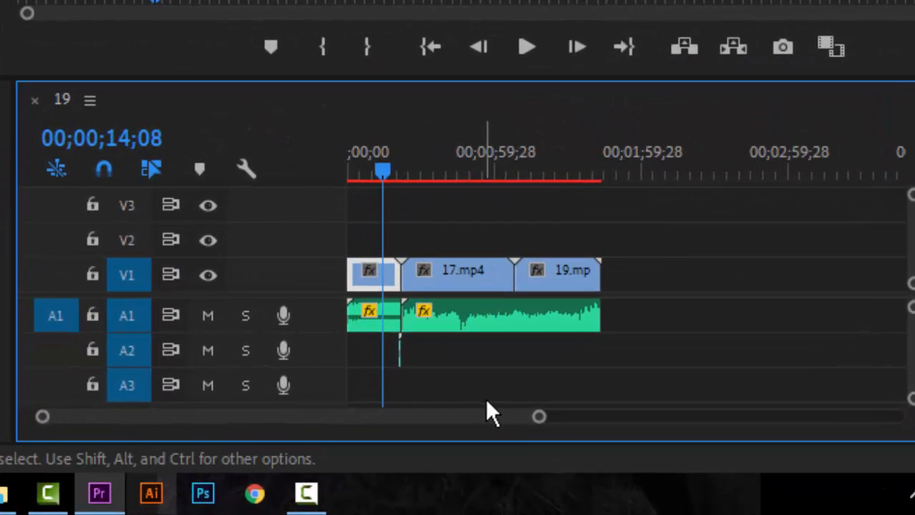
{"action": "left_click_drag", "start_coordinate": [537, 420], "coordinate": [386, 417]}
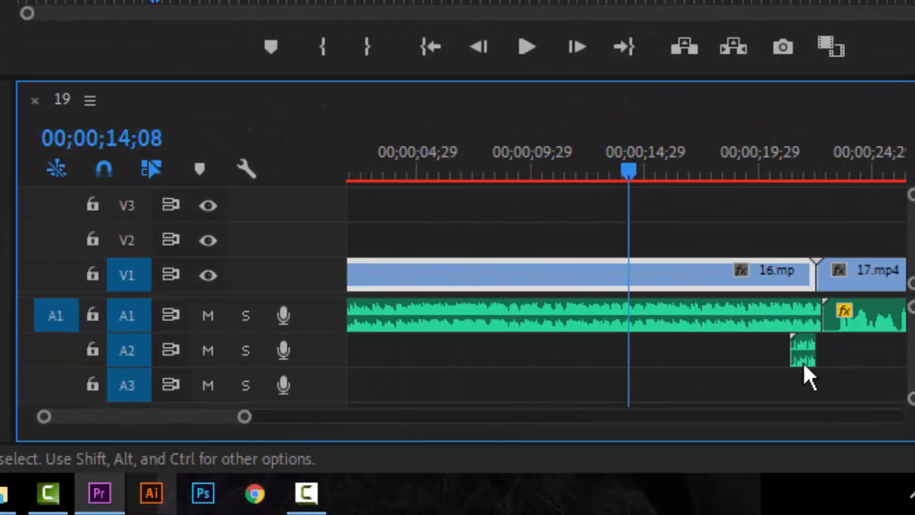
{"action": "left_click_drag", "start_coordinate": [813, 361], "coordinate": [648, 355]}
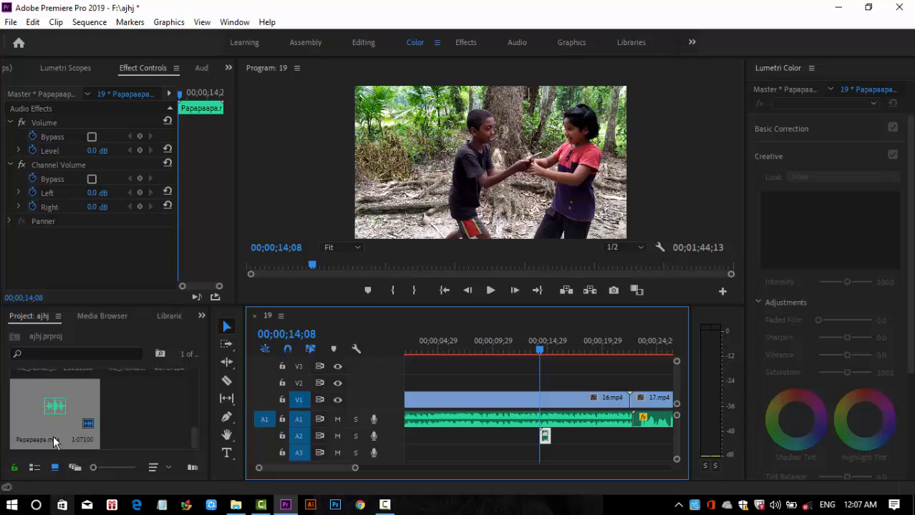
{"action": "key", "text": "shift+4"}
{"action": "left_click", "coordinate": [192, 436]}
{"action": "scroll", "coordinate": [191, 417], "scroll_direction": "up", "scroll_amount": 5}
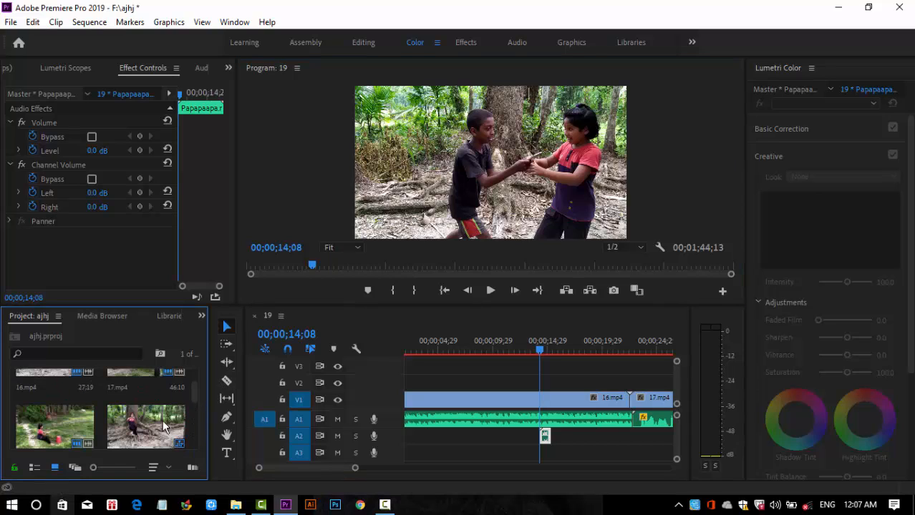
{"action": "left_click", "coordinate": [163, 419]}
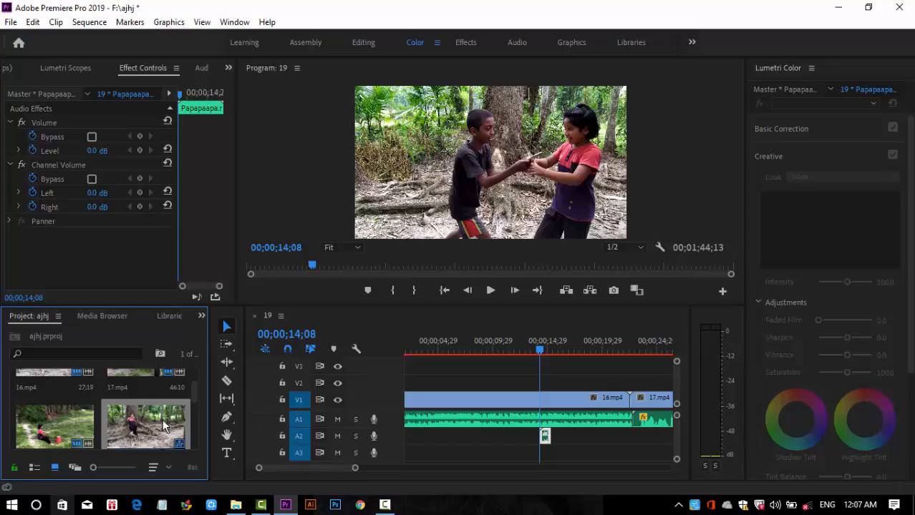
{"action": "left_click", "coordinate": [819, 425]}
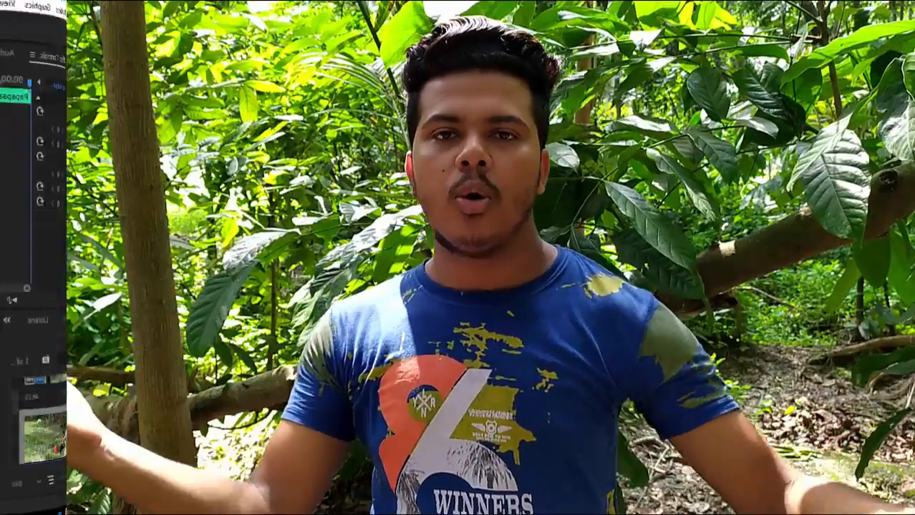